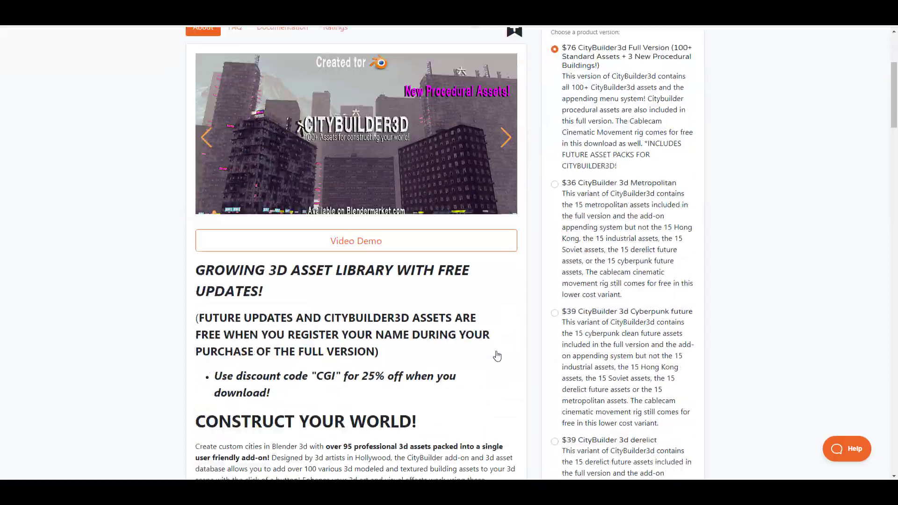
# - Review the Citybuilder 3d product page, including its version options, prices and asset kit previews
pyautogui.scroll(-15, 497, 356)
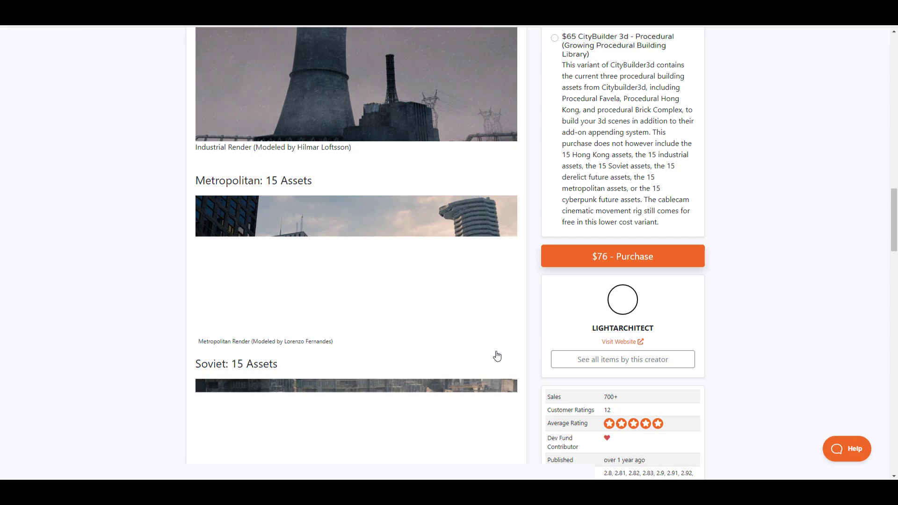
pyautogui.scroll(2, 496, 357)
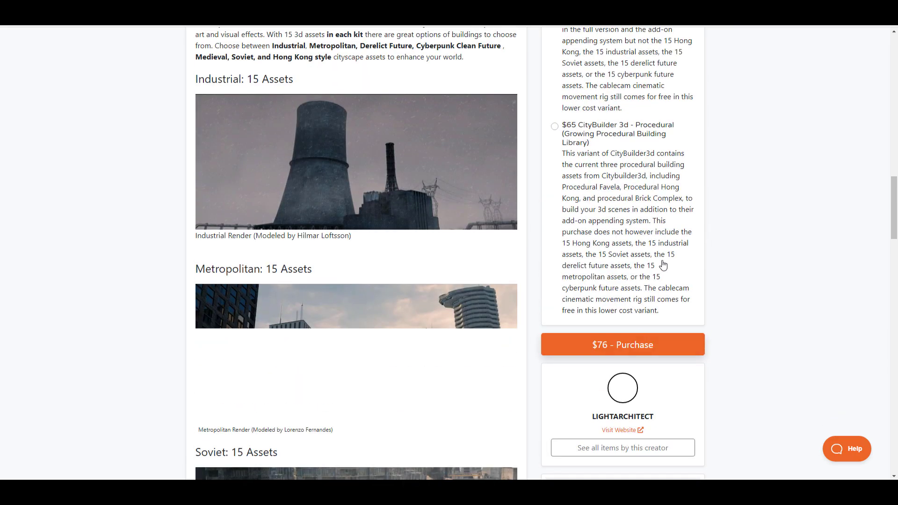
pyautogui.scroll(15, 664, 255)
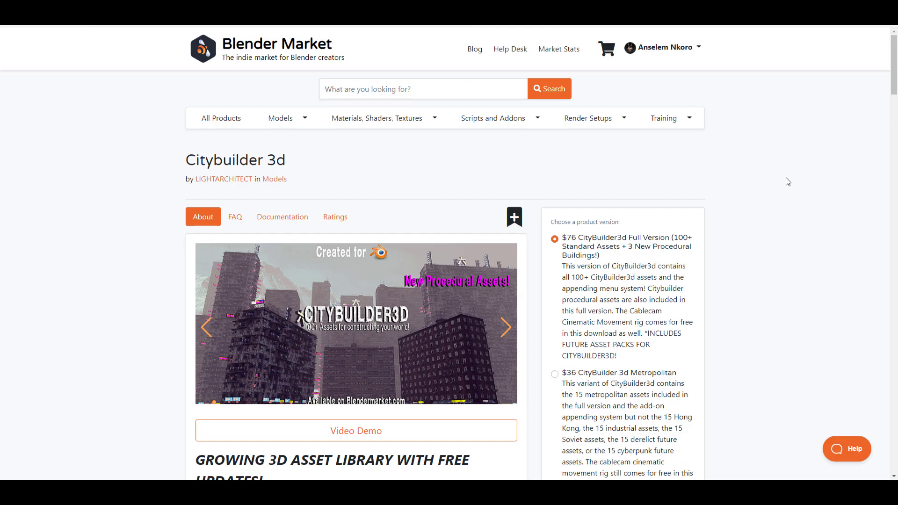
pyautogui.scroll(-13, 783, 180)
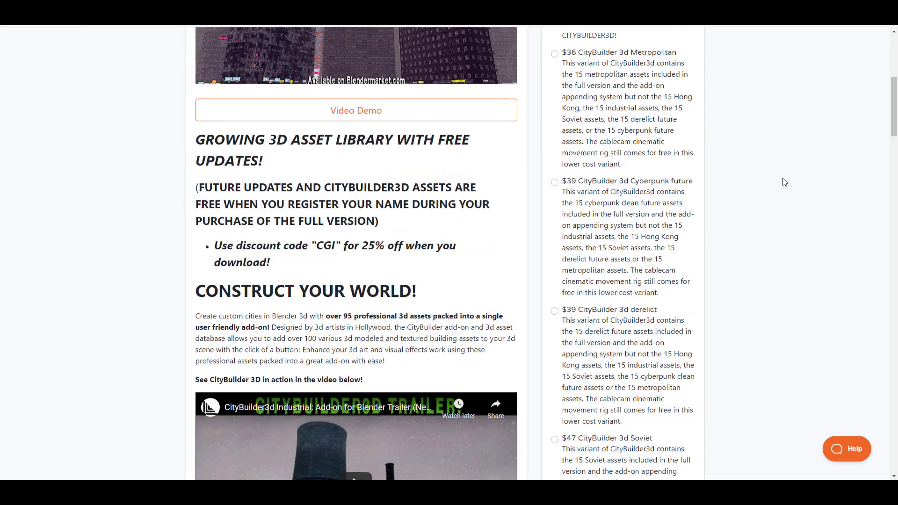
pyautogui.scroll(-6, 775, 185)
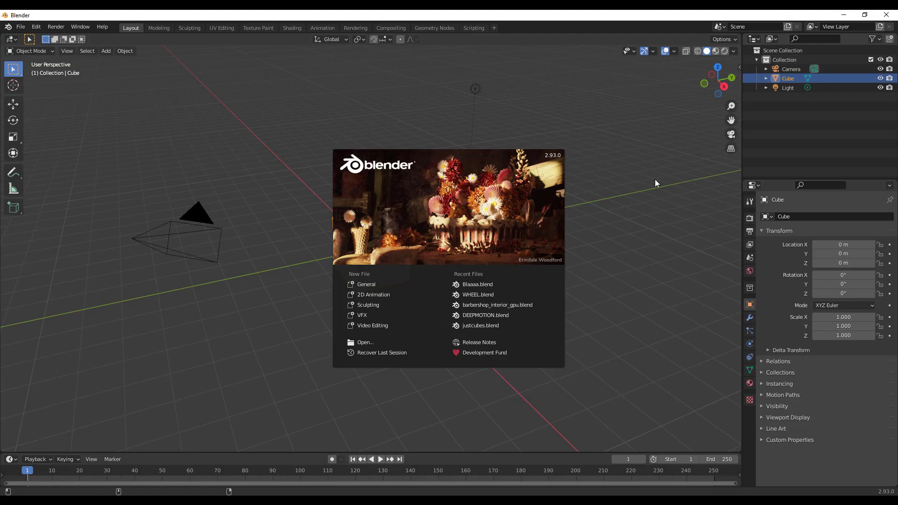
# - Switch to Blender, dismiss the splash screen and delete the default cube
pyautogui.click(655, 183)
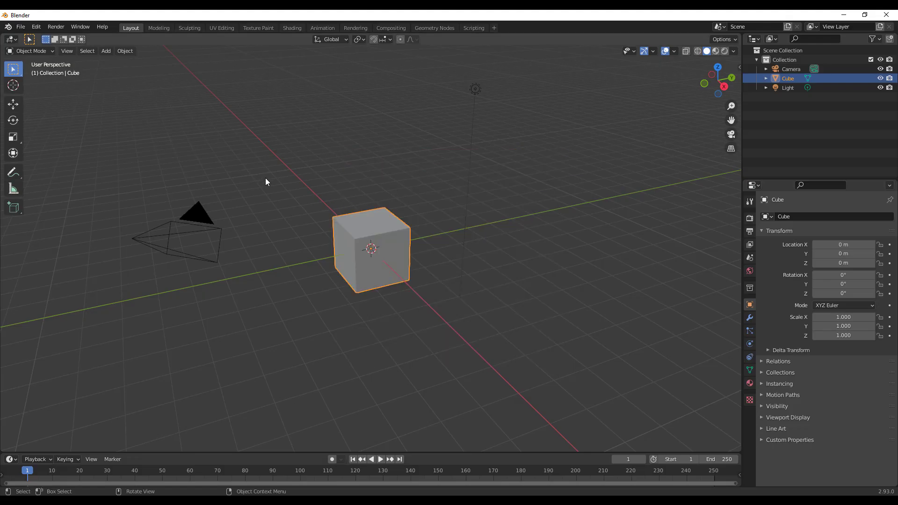
pyautogui.click(36, 26)
pyautogui.click(367, 156)
pyautogui.click(388, 207)
pyautogui.press('Delete')
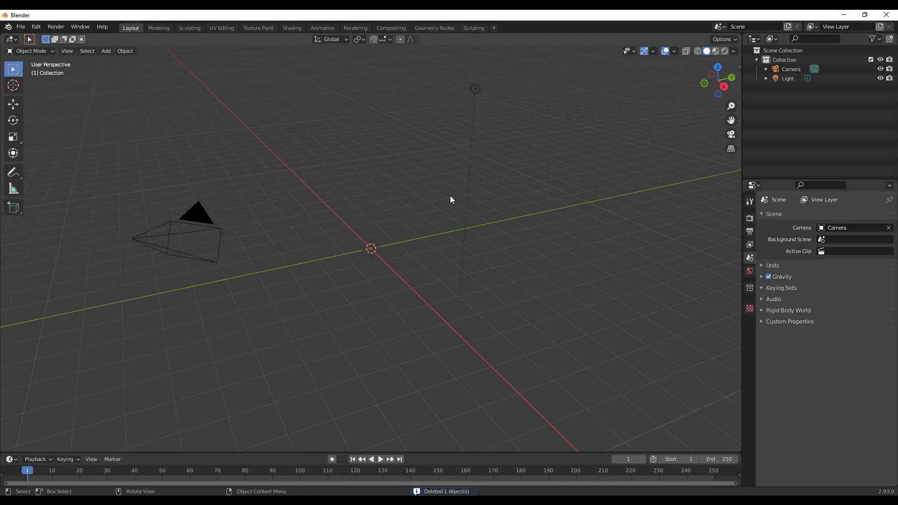
# - Add a Procedural Favela building to the scene from the City Builder 3D add-on
pyautogui.press('n')
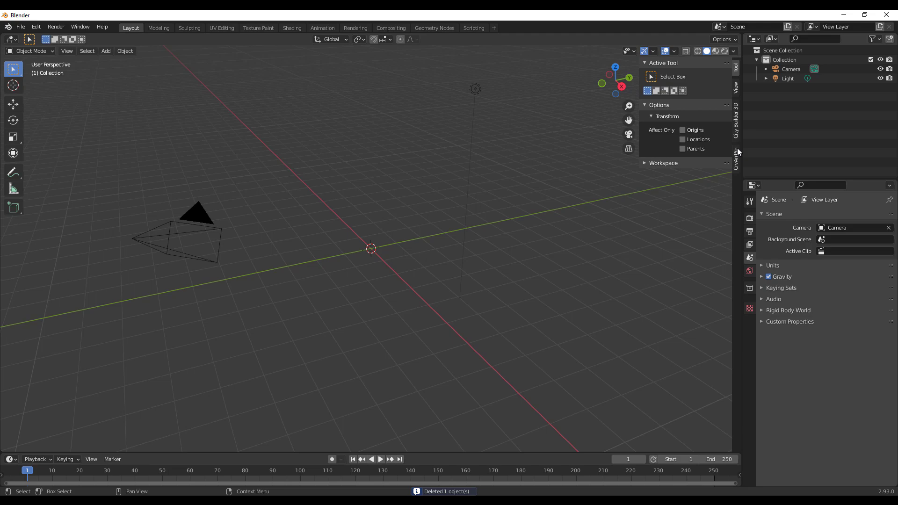
pyautogui.click(736, 121)
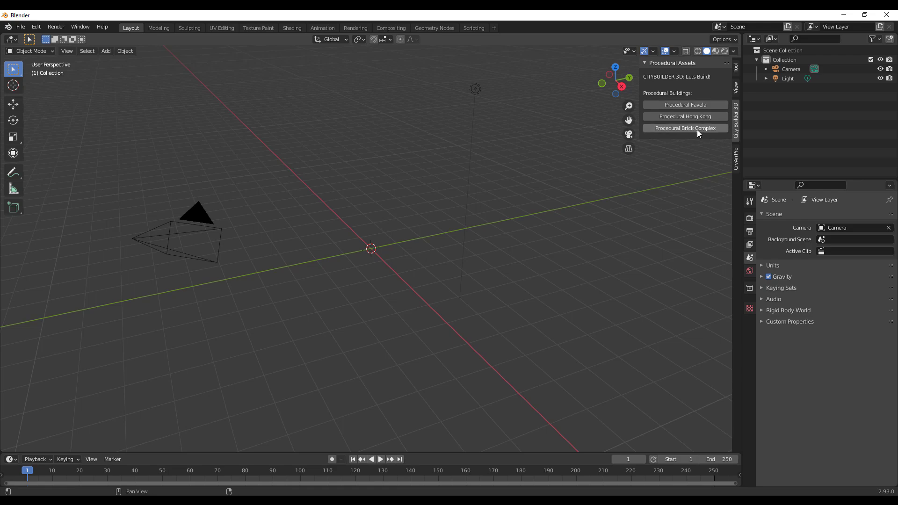
pyautogui.click(696, 105)
pyautogui.scroll(-6, 419, 248)
pyautogui.moveTo(420, 248); pyautogui.dragTo(391, 231, button='middle')
pyautogui.scroll(4, 420, 223)
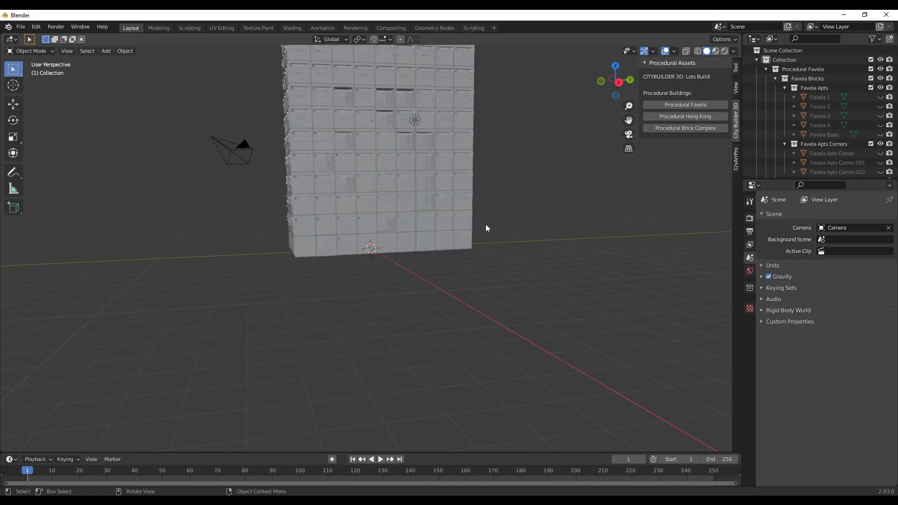
pyautogui.moveTo(486, 229); pyautogui.dragTo(467, 337, button='middle')
# - Duplicate the favela building and move the copy along the Y axis to about 15.56 m
pyautogui.click(468, 337)
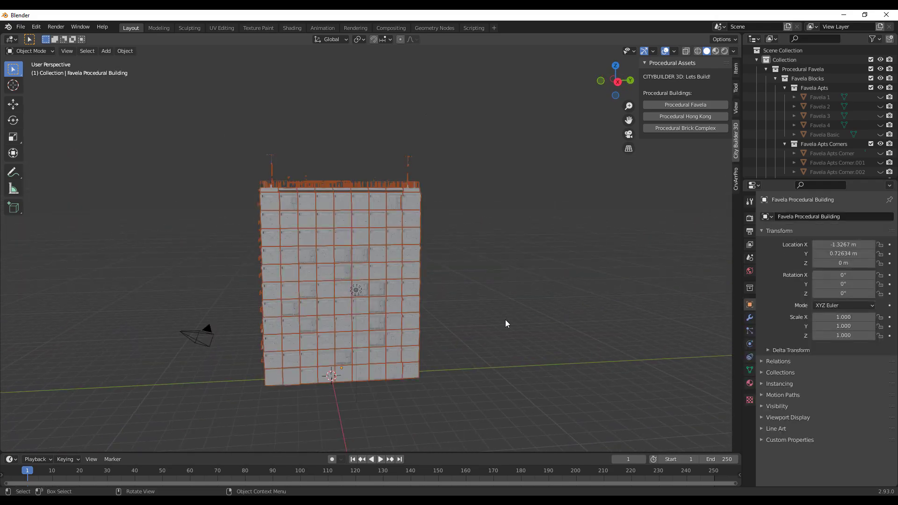
pyautogui.hotkey('shift', 'd')
pyautogui.press('Escape')
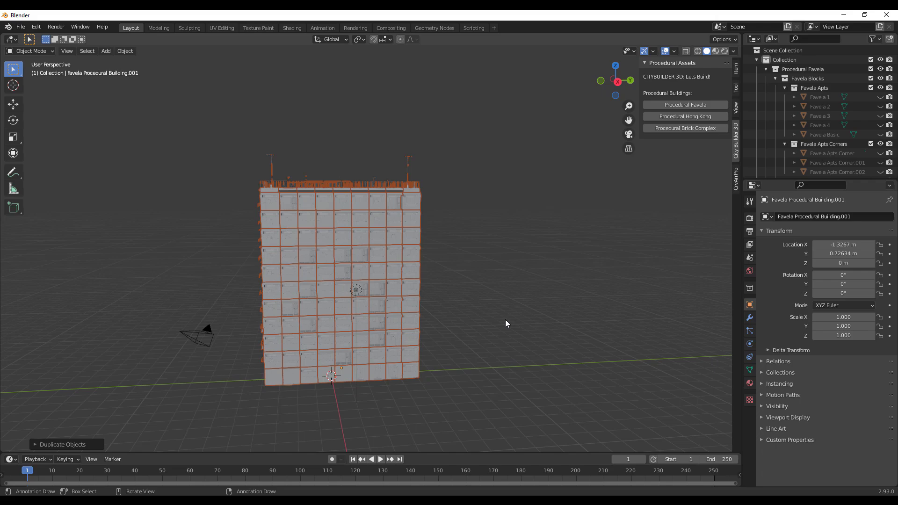
pyautogui.click(15, 105)
pyautogui.moveTo(373, 367); pyautogui.dragTo(607, 365)
pyautogui.keyDown('shift'); pyautogui.moveTo(539, 379); pyautogui.dragTo(333, 383, button='middle'); pyautogui.keyUp('shift')
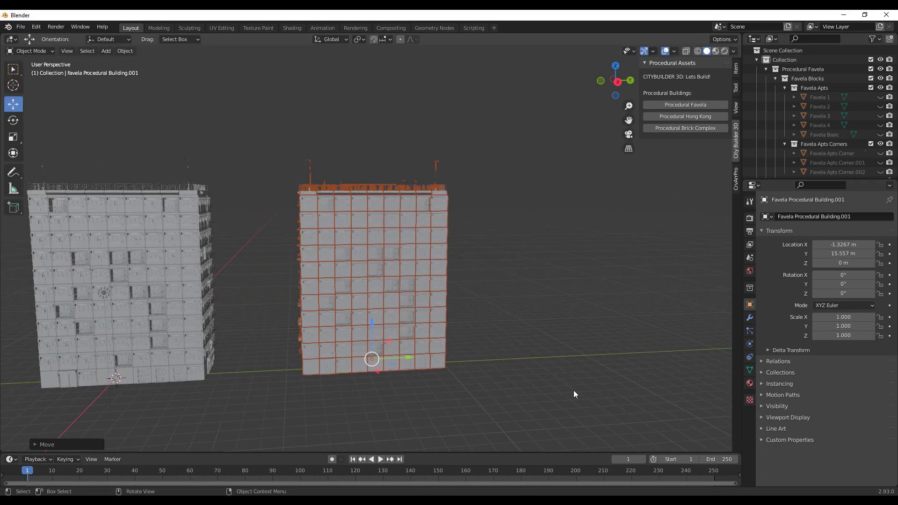
# - Set the copied favela building's geometry nodes length to 8.750, width to 3.93 m and height to 13.1 m
pyautogui.click(750, 317)
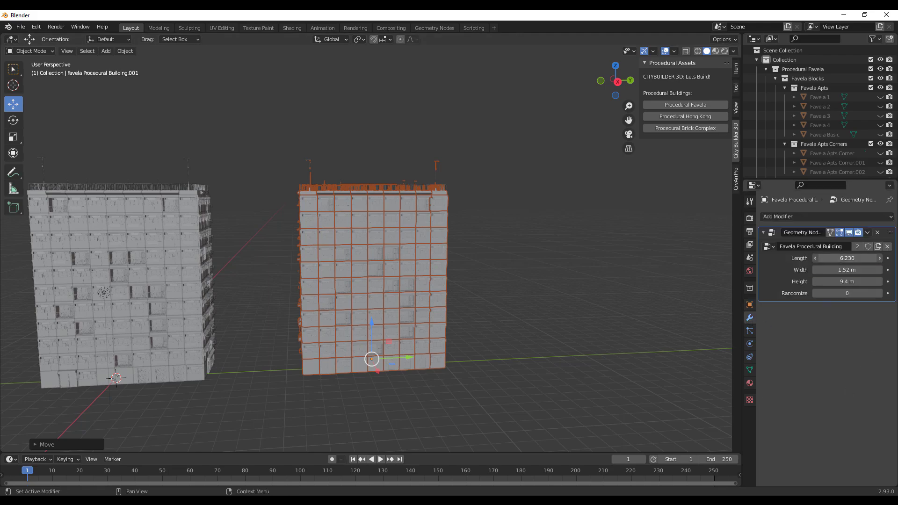
pyautogui.moveTo(847, 259); pyautogui.dragTo(889, 258)
pyautogui.moveTo(496, 288); pyautogui.dragTo(428, 299, button='middle')
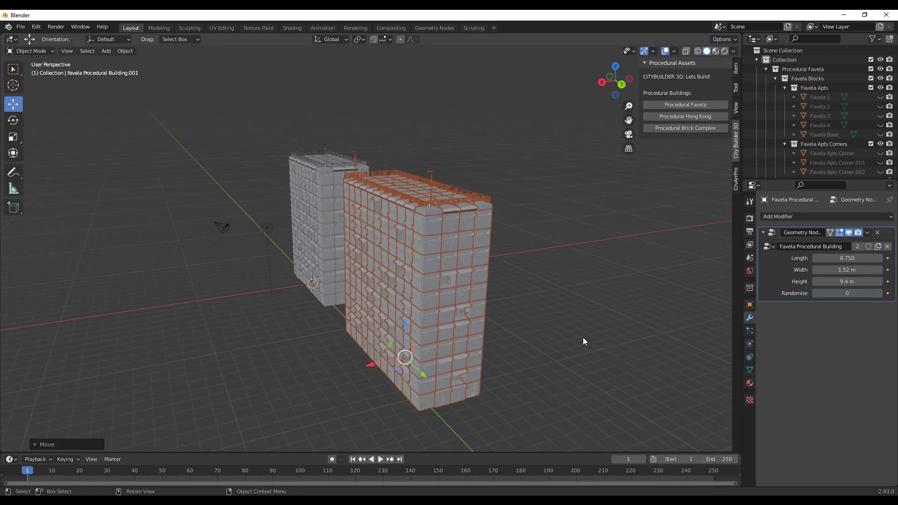
pyautogui.moveTo(848, 270); pyautogui.dragTo(875, 281)
pyautogui.moveTo(270, 201); pyautogui.dragTo(384, 223, button='middle')
pyautogui.scroll(-4, 383, 224)
pyautogui.moveTo(381, 226); pyautogui.dragTo(364, 251, button='middle')
pyautogui.scroll(3, 420, 221)
pyautogui.moveTo(420, 224); pyautogui.dragTo(360, 254, button='middle')
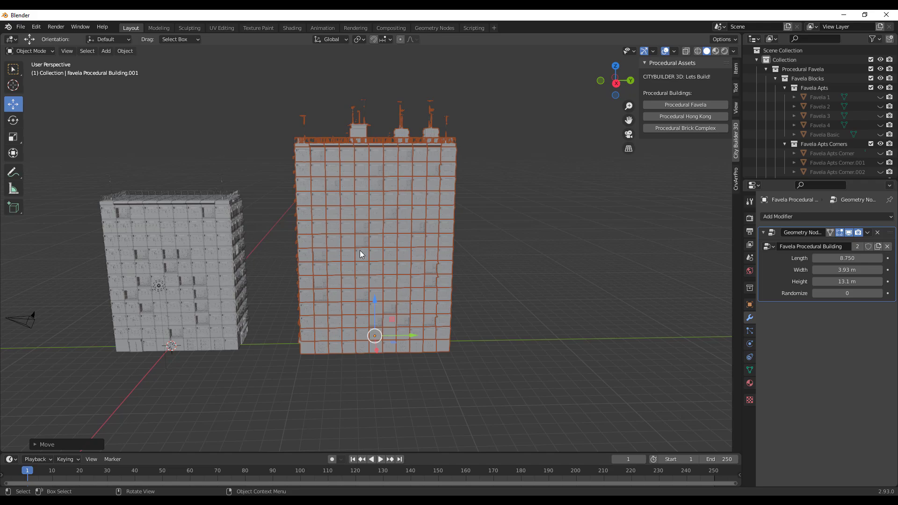
# - Duplicate the enlarged favela building and move the new copy along Y and back, away from the other two
pyautogui.keyDown('shift'); pyautogui.moveTo(495, 258); pyautogui.dragTo(440, 265, button='middle'); pyautogui.keyUp('shift')
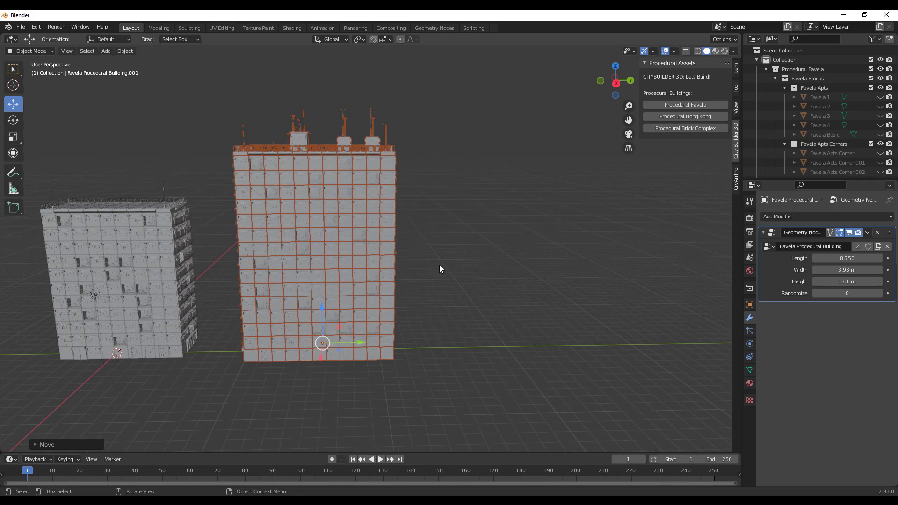
pyautogui.hotkey('shift', 'd')
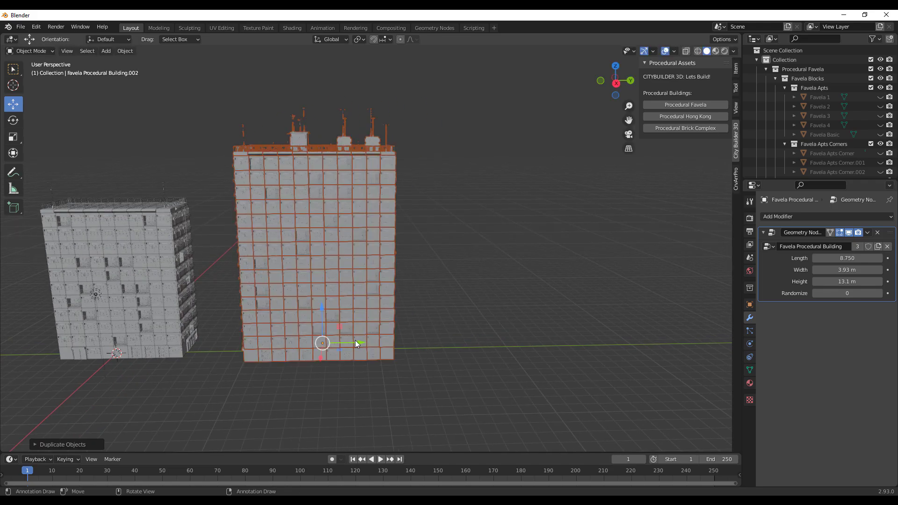
pyautogui.moveTo(591, 349); pyautogui.dragTo(591, 349)
pyautogui.moveTo(476, 332); pyautogui.dragTo(520, 347, button='middle')
pyautogui.moveTo(528, 317); pyautogui.dragTo(414, 251)
pyautogui.moveTo(463, 273); pyautogui.dragTo(258, 336, button='middle')
pyautogui.scroll(5, 380, 253)
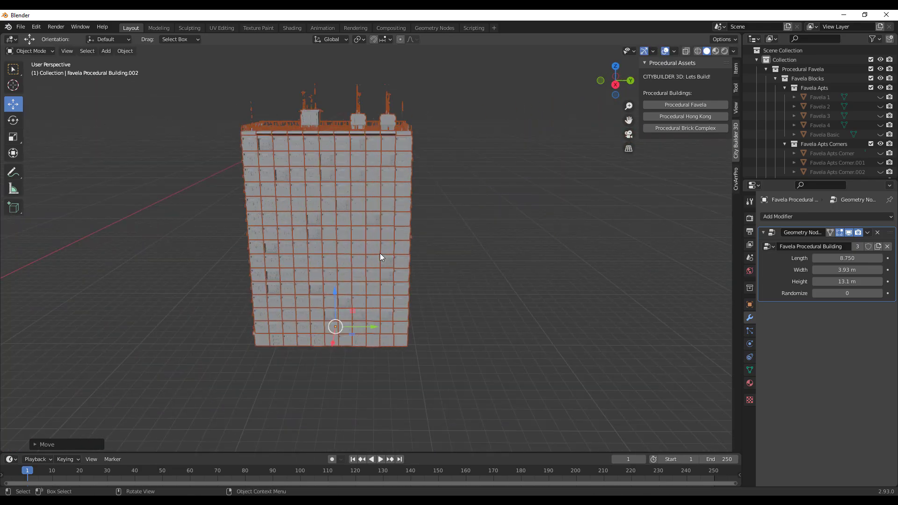
# - Set the third favela building's width to 2.54 m, length to 3.200 and Randomize to 89
pyautogui.moveTo(857, 271)
pyautogui.mouseDown()
pyautogui.moveTo(826, 271)
pyautogui.moveTo(842, 270)
pyautogui.mouseUp()
pyautogui.moveTo(412, 262); pyautogui.dragTo(498, 267, button='middle')
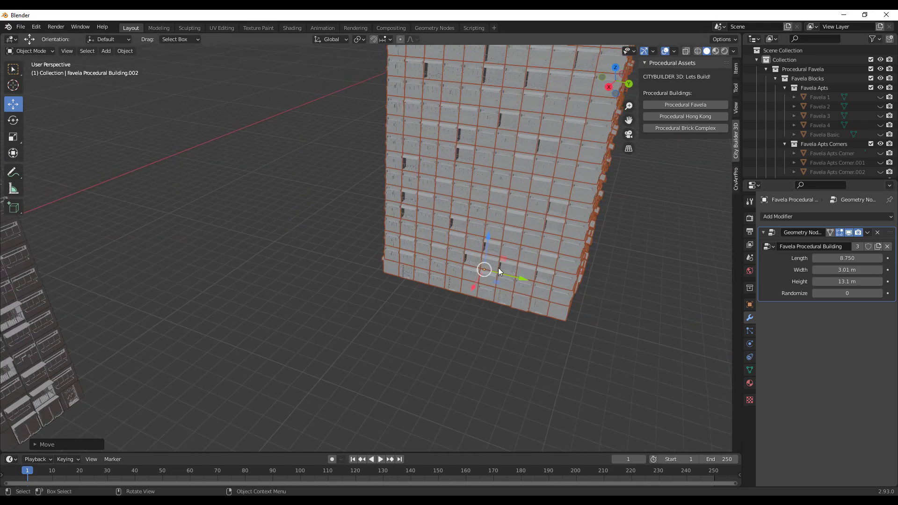
pyautogui.moveTo(582, 284)
pyautogui.keyDown('shift'); pyautogui.mouseDown(button='middle')
pyautogui.moveTo(318, 396)
pyautogui.moveTo(405, 431)
pyautogui.moveTo(404, 439)
pyautogui.mouseUp(button='middle'); pyautogui.keyUp('shift')
pyautogui.moveTo(847, 270); pyautogui.dragTo(826, 258)
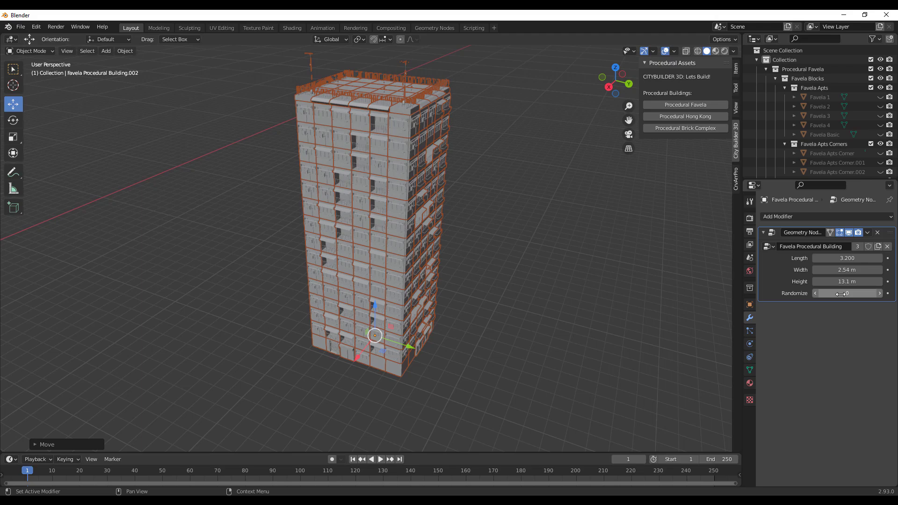
pyautogui.moveTo(840, 294); pyautogui.dragTo(879, 294)
# - Add a plane mesh and scale it up into a large ground surface beneath all three buildings
pyautogui.scroll(-4, 426, 243)
pyautogui.moveTo(426, 243); pyautogui.dragTo(383, 328, button='middle')
pyautogui.click(380, 328)
pyautogui.hotkey('shift', 'a')
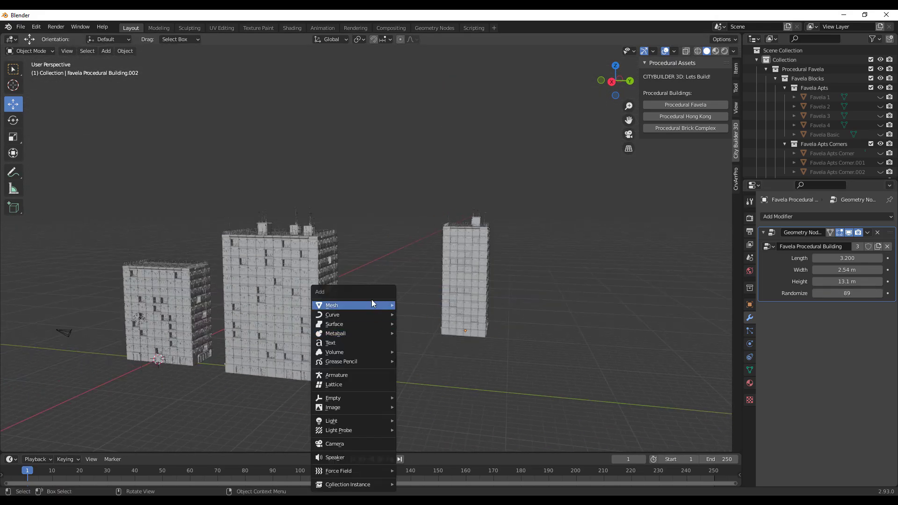
pyautogui.moveTo(372, 304)
pyautogui.click(422, 304)
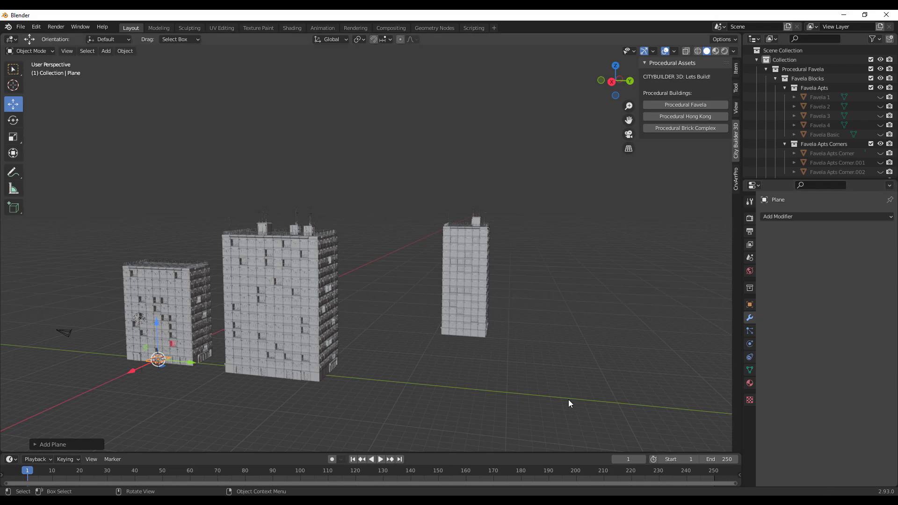
pyautogui.press('s')
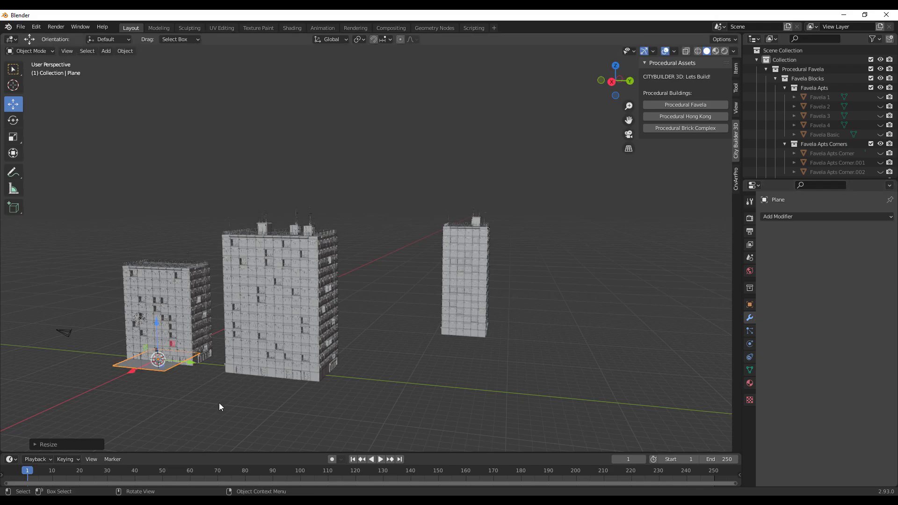
pyautogui.click(209, 72)
pyautogui.press('s')
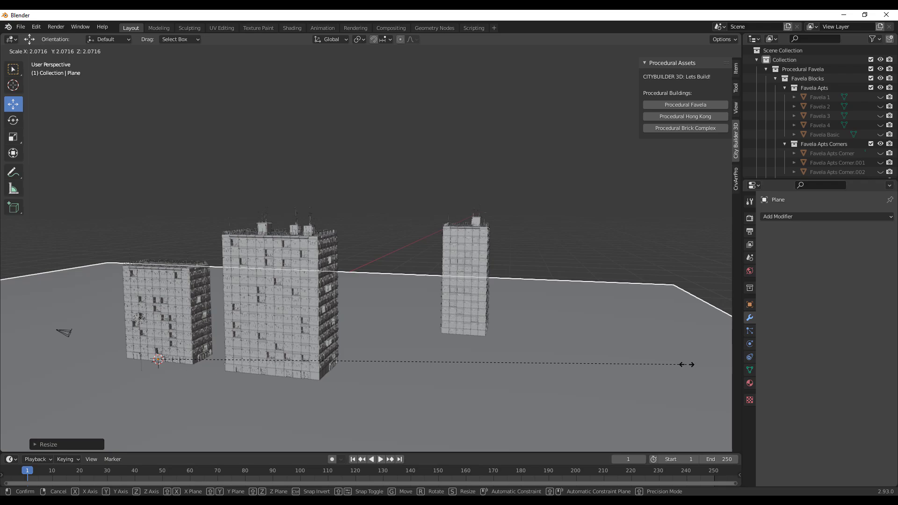
pyautogui.click(686, 364)
# - Move the original favela building back along the X axis, clear of the scene origin
pyautogui.moveTo(453, 248); pyautogui.dragTo(431, 250, button='middle')
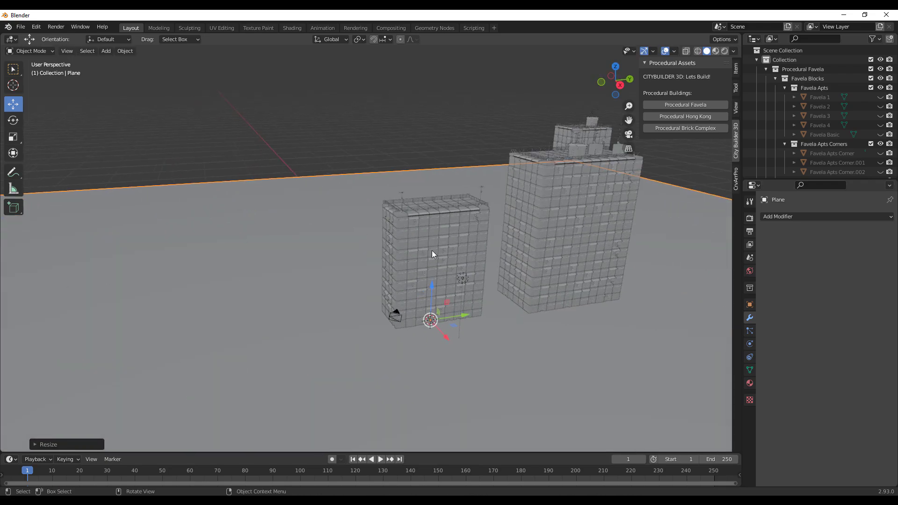
pyautogui.click(431, 250)
pyautogui.moveTo(445, 327); pyautogui.dragTo(402, 246)
pyautogui.moveTo(469, 344); pyautogui.dragTo(496, 216, button='middle')
pyautogui.click(459, 323)
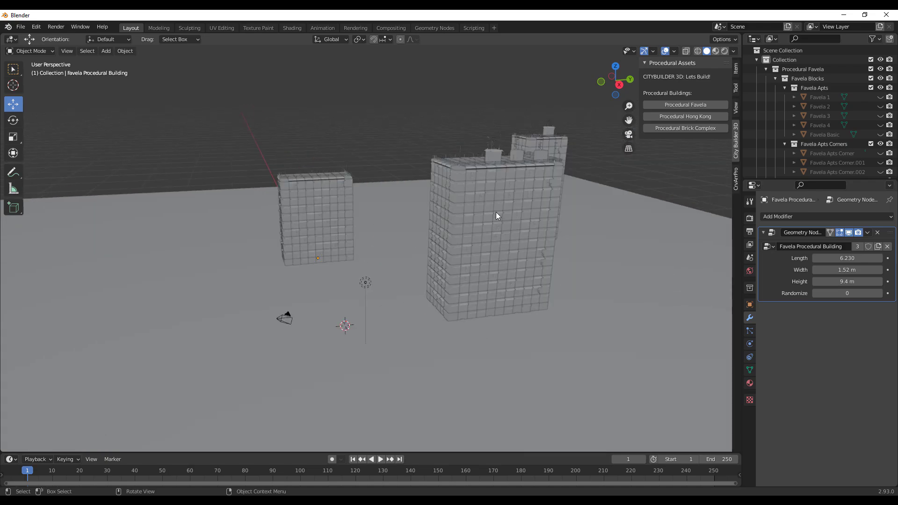
# - Add a Procedural Hong Kong building and move it away from the favela buildings to an open area of the ground
pyautogui.click(705, 119)
pyautogui.moveTo(447, 274); pyautogui.dragTo(481, 298, button='middle')
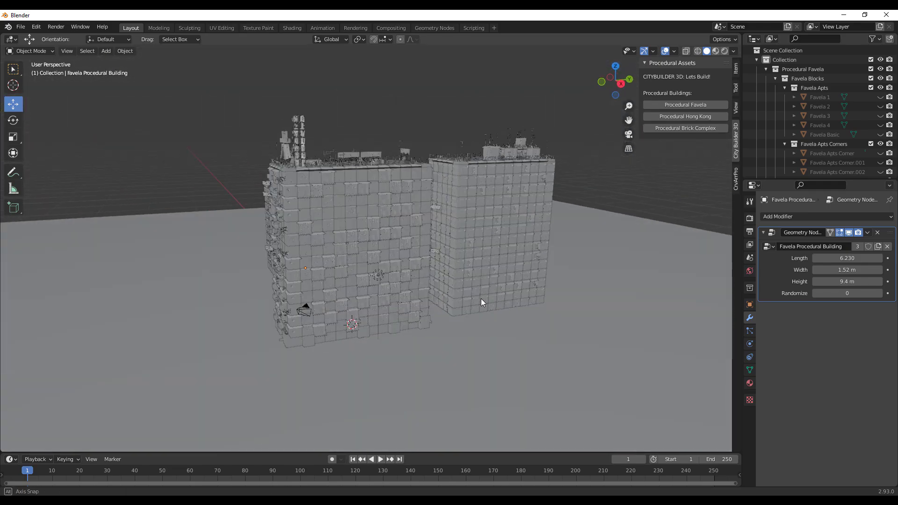
pyautogui.click(319, 239)
pyautogui.moveTo(363, 320); pyautogui.dragTo(79, 359)
pyautogui.moveTo(272, 306); pyautogui.dragTo(422, 311, button='middle')
pyautogui.scroll(-4, 421, 285)
# - Duplicate the Hong Kong building and move the copy along the Y axis to the original's far side
pyautogui.hotkey('shift', 'd')
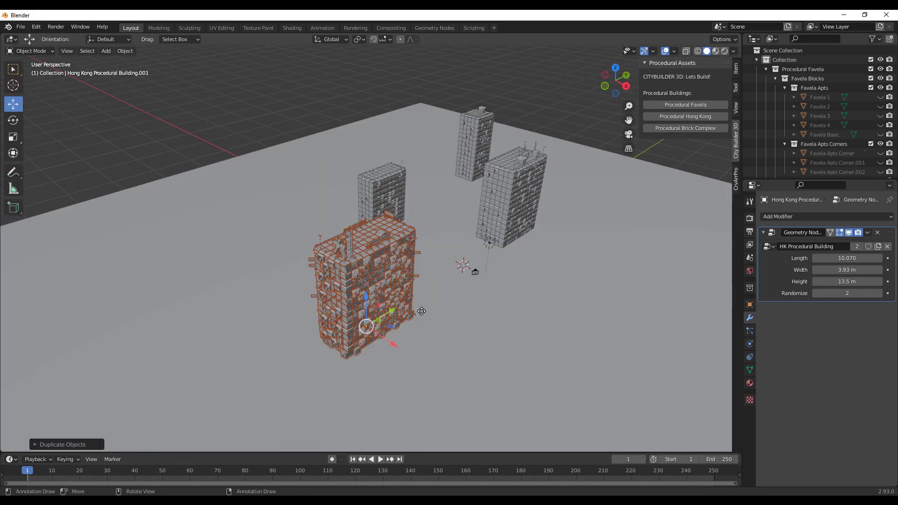
pyautogui.click(543, 319)
pyautogui.moveTo(543, 318); pyautogui.dragTo(523, 357, button='middle')
pyautogui.press('g')
pyautogui.press('y')
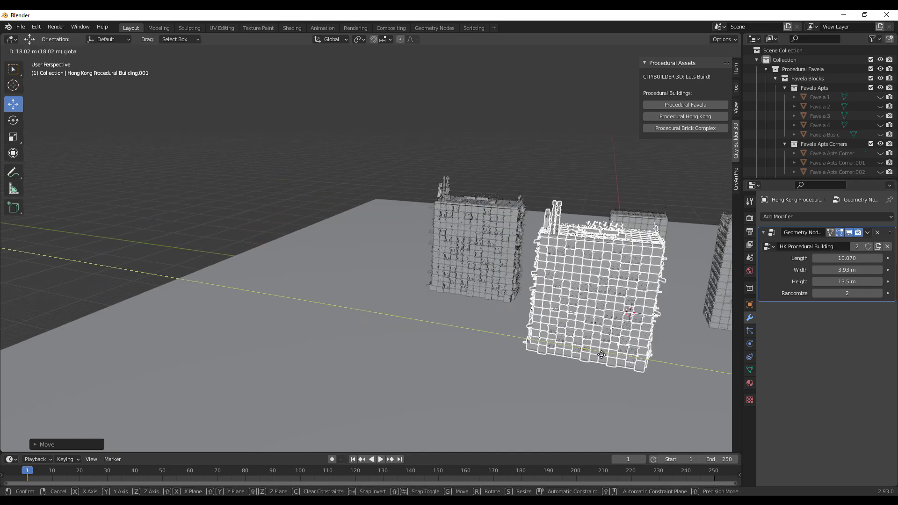
pyautogui.click(291, 323)
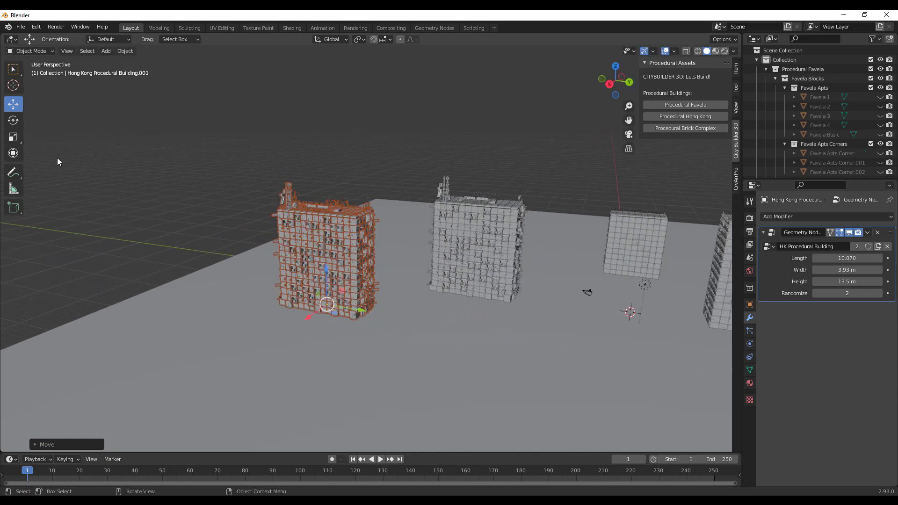
# - Rotate the copied Hong Kong building about its vertical axis
pyautogui.click(17, 123)
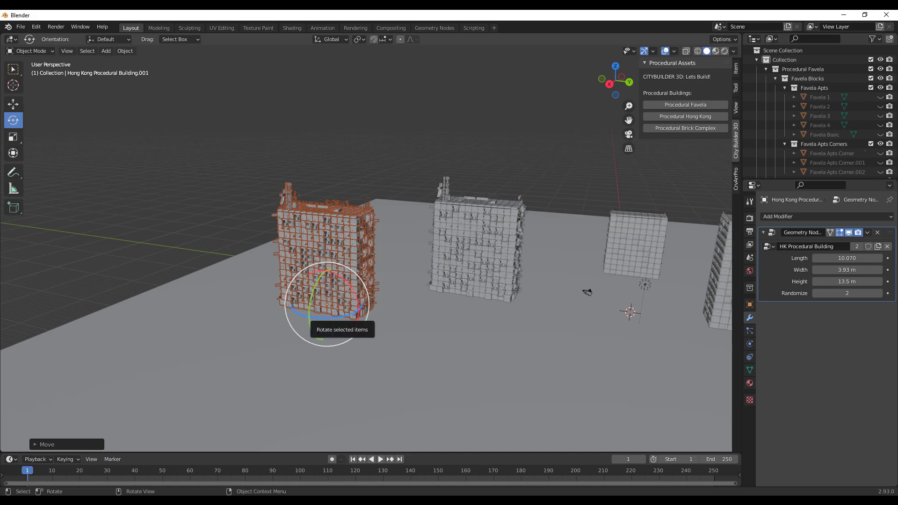
pyautogui.moveTo(324, 323); pyautogui.dragTo(367, 307)
pyautogui.scroll(5, 370, 305)
pyautogui.keyDown('shift'); pyautogui.moveTo(370, 292); pyautogui.dragTo(386, 312, button='middle'); pyautogui.keyUp('shift')
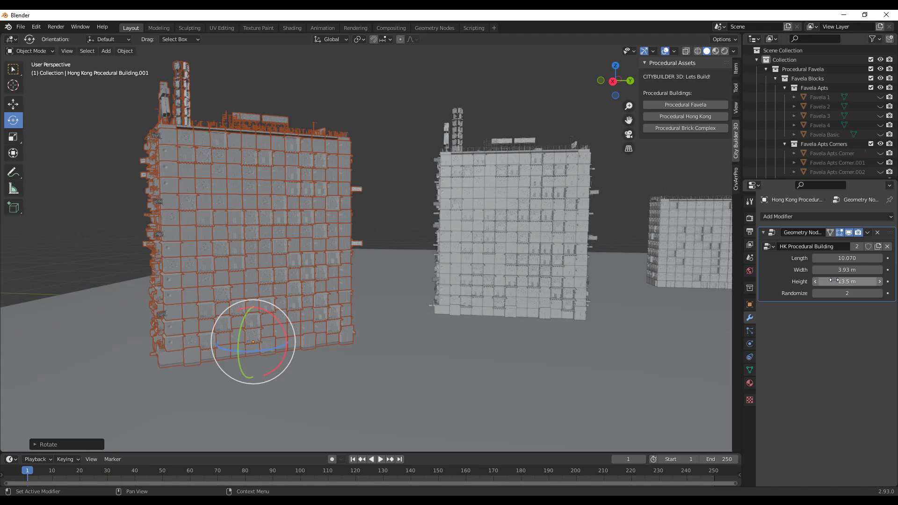
# - Set the copied Hong Kong building's height to 15.9 m and Randomize to 109
pyautogui.moveTo(834, 280); pyautogui.dragTo(857, 281)
pyautogui.moveTo(345, 267); pyautogui.dragTo(300, 281, button='middle')
pyautogui.moveTo(835, 292); pyautogui.dragTo(884, 292)
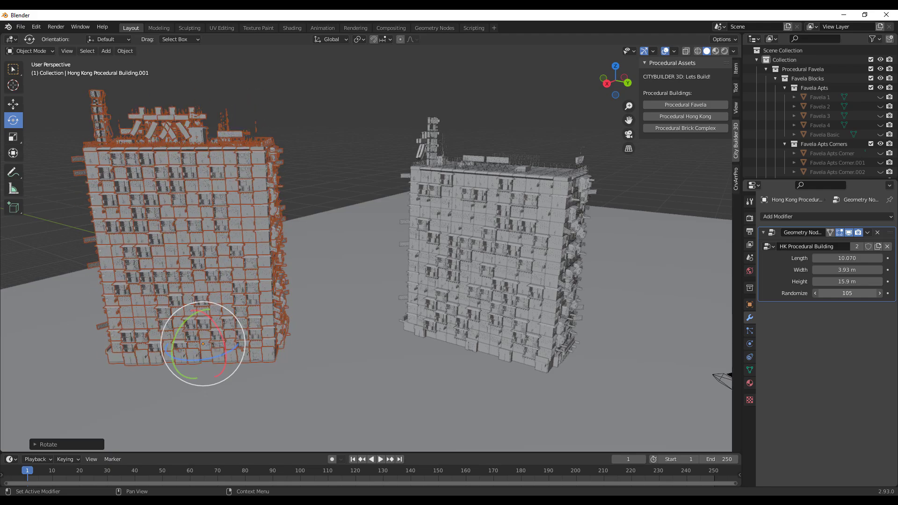
pyautogui.moveTo(309, 237); pyautogui.dragTo(305, 198, button='middle')
pyautogui.moveTo(847, 293); pyautogui.dragTo(866, 292)
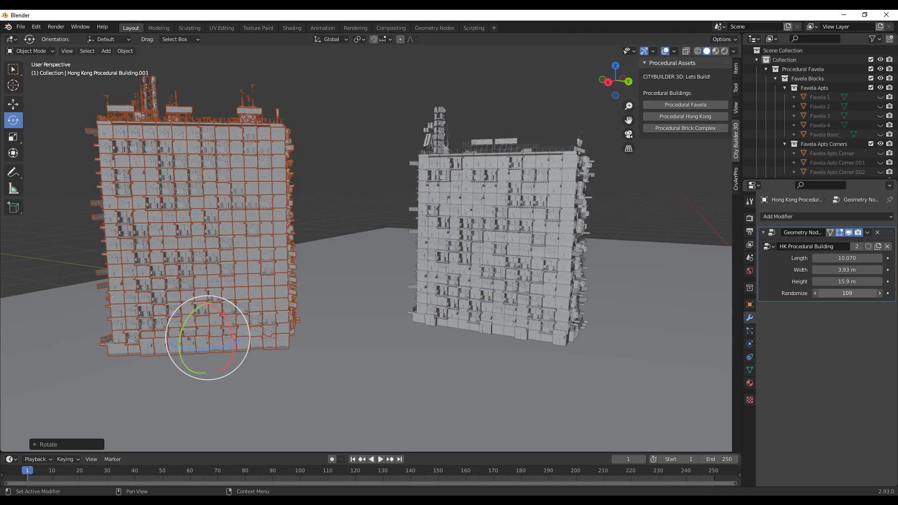
# - Place the 3D cursor on the open ground in front of the buildings and add a Procedural Brick Complex
pyautogui.moveTo(481, 242); pyautogui.dragTo(477, 313, button='middle')
pyautogui.scroll(-2, 477, 313)
pyautogui.scroll(-3, 485, 340)
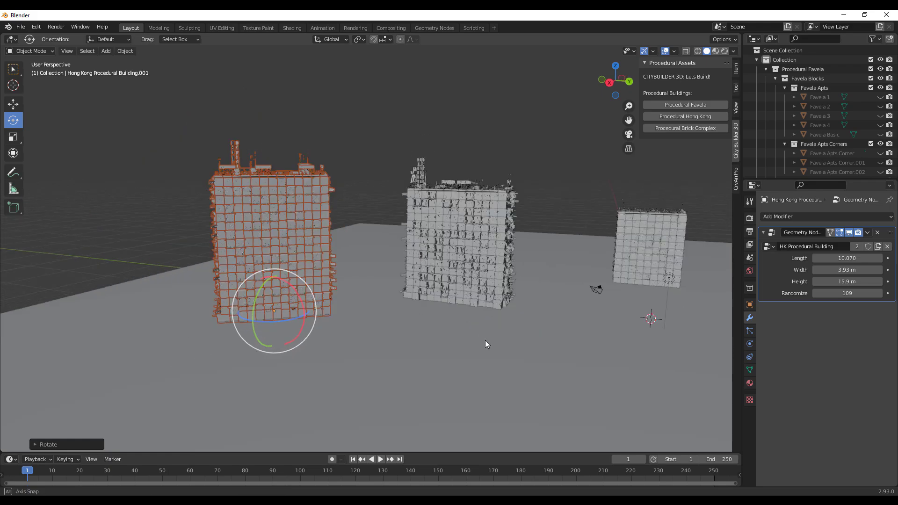
pyautogui.keyDown('shift'); pyautogui.rightClick(511, 354); pyautogui.keyUp('shift')
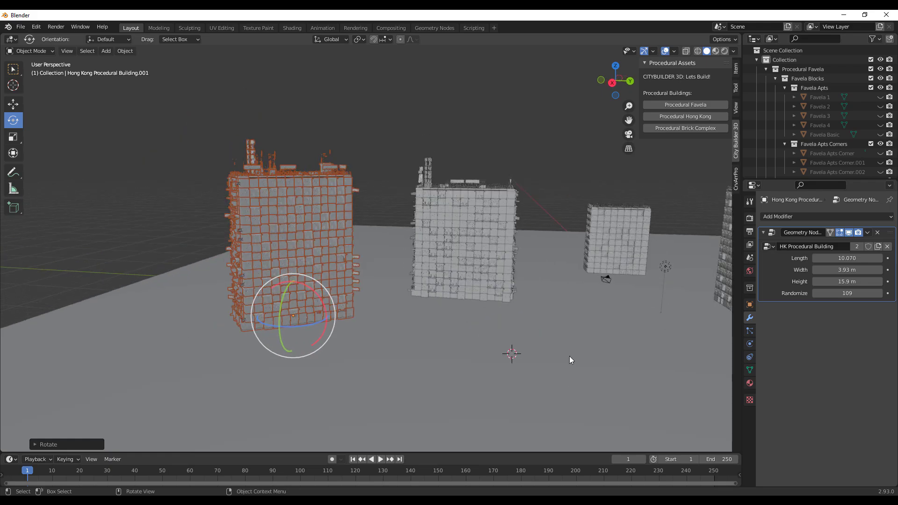
pyautogui.keyDown('shift'); pyautogui.moveTo(614, 334); pyautogui.dragTo(518, 317, button='middle'); pyautogui.keyUp('shift')
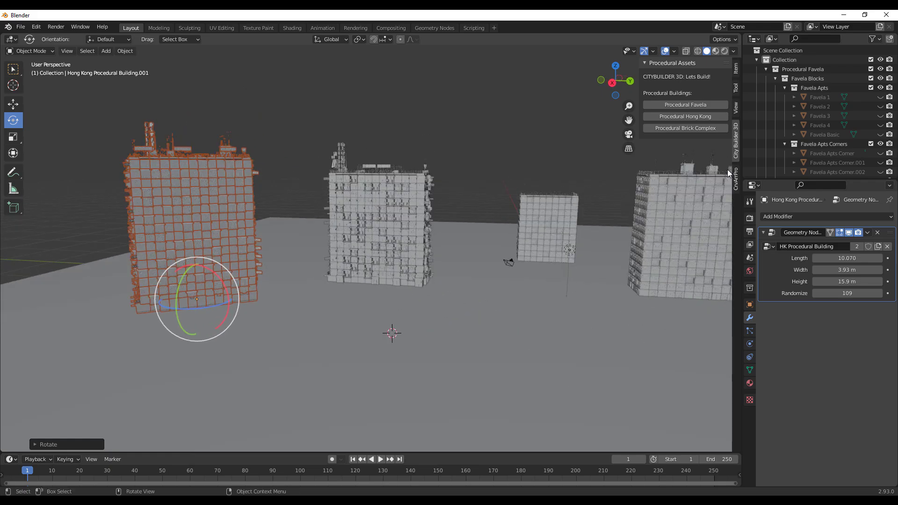
pyautogui.click(684, 130)
# - Reposition the 3D cursor on the ground in front of the brick complex and select the brick building
pyautogui.moveTo(586, 265); pyautogui.dragTo(467, 288, button='middle')
pyautogui.scroll(5, 392, 329)
pyautogui.scroll(-7, 422, 321)
pyautogui.scroll(3, 467, 292)
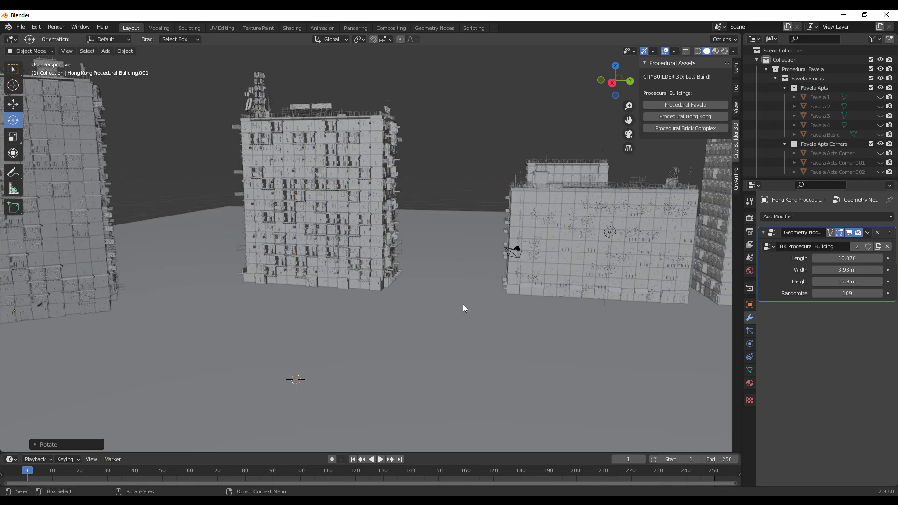
pyautogui.scroll(-4, 463, 307)
pyautogui.scroll(2, 535, 335)
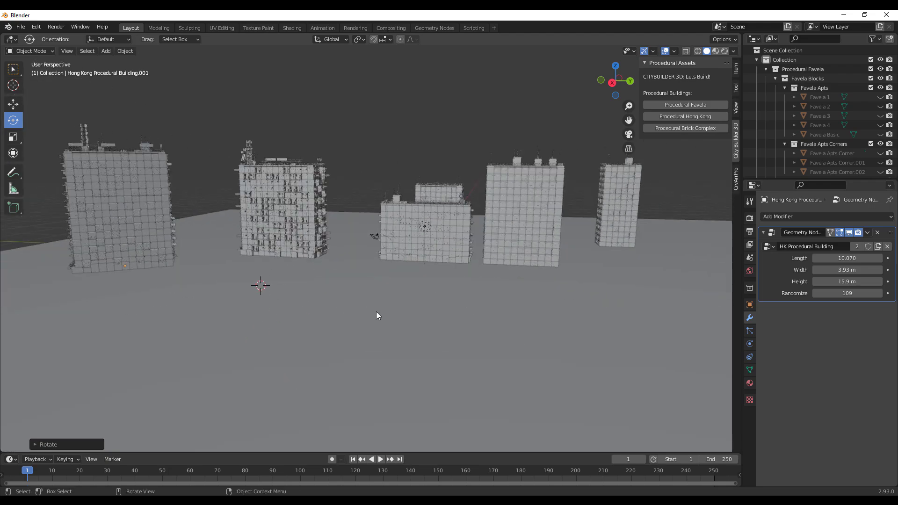
pyautogui.keyDown('shift'); pyautogui.rightClick(578, 332); pyautogui.keyUp('shift')
pyautogui.moveTo(531, 273); pyautogui.dragTo(443, 218, button='middle')
pyautogui.scroll(5, 491, 270)
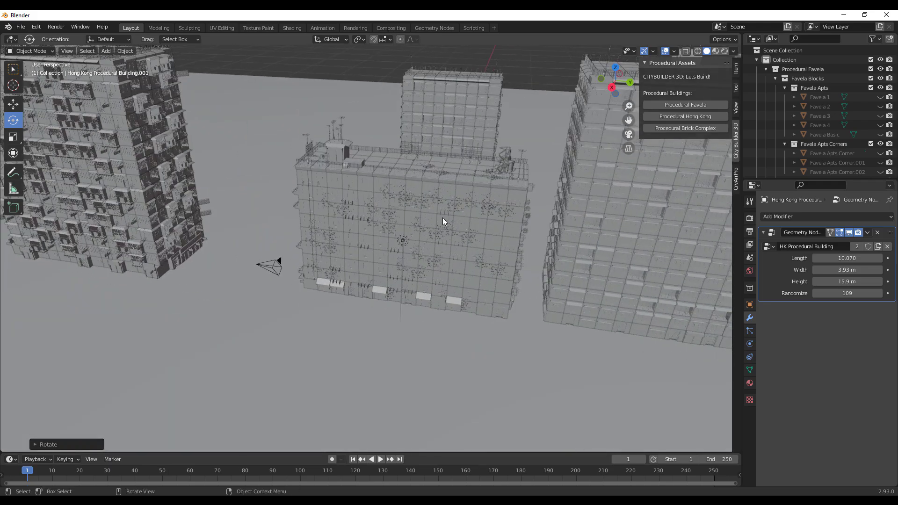
pyautogui.click(442, 217)
pyautogui.scroll(-4, 443, 217)
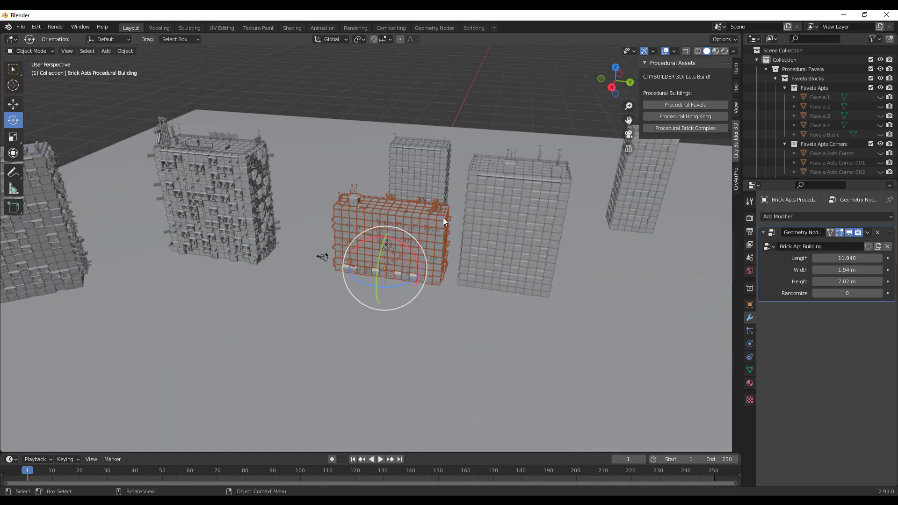
# - Add Procedural Brick Complex once more and switch the viewport to Rendered shading
pyautogui.moveTo(443, 218); pyautogui.dragTo(509, 288, button='middle')
pyautogui.scroll(-2, 522, 314)
pyautogui.scroll(2, 468, 293)
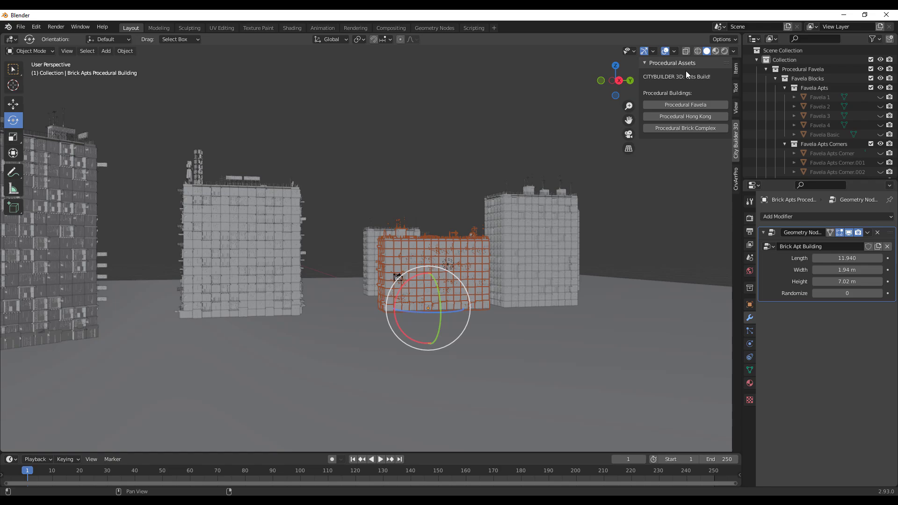
pyautogui.click(675, 129)
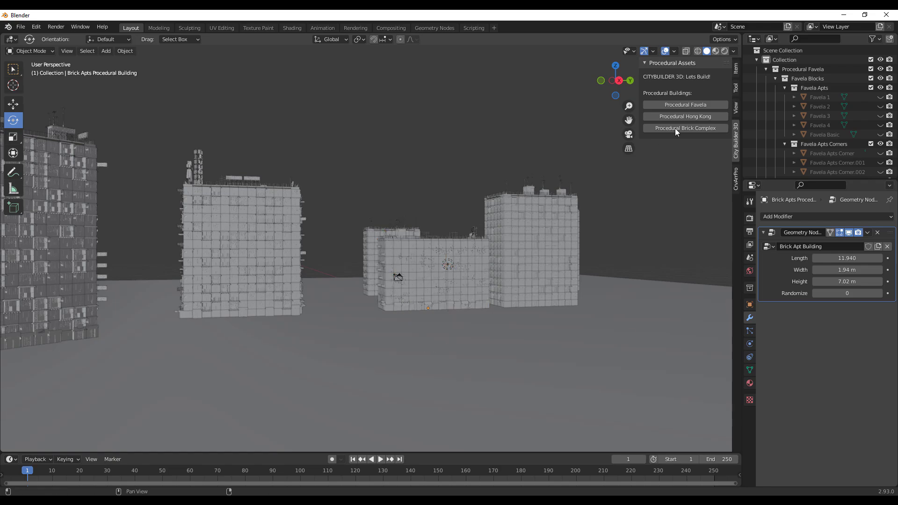
pyautogui.click(725, 50)
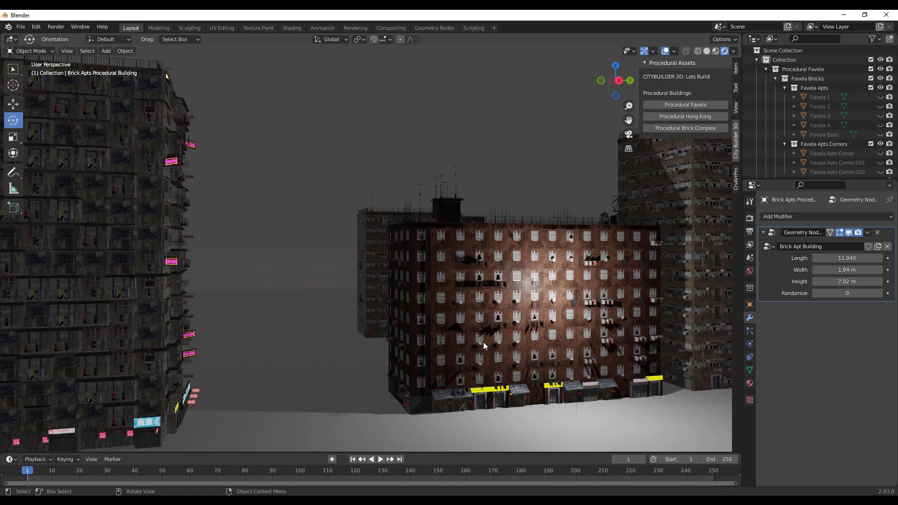
# - Move the scene's light out in front of the buildings to about 26.6 m on X and raise it to about 19.3 m on Z
pyautogui.click(578, 294)
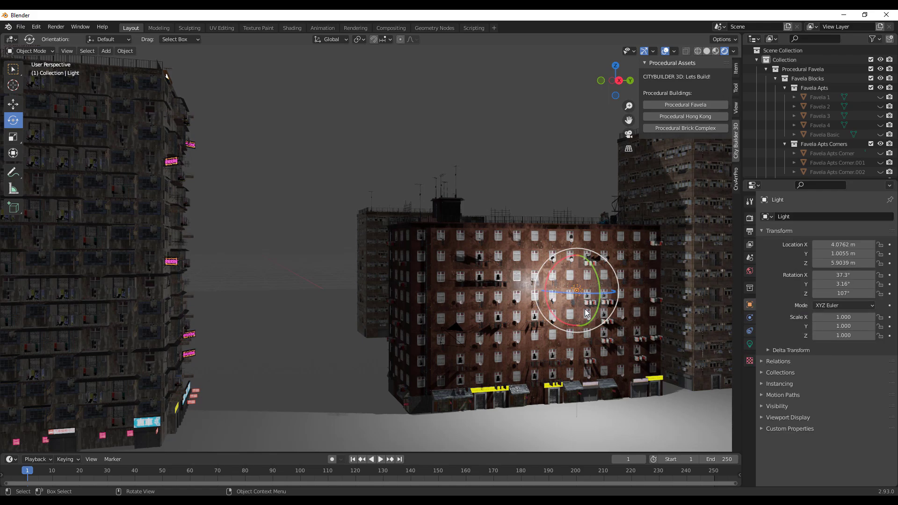
pyautogui.scroll(-5, 582, 300)
pyautogui.moveTo(585, 313); pyautogui.dragTo(421, 304, button='middle')
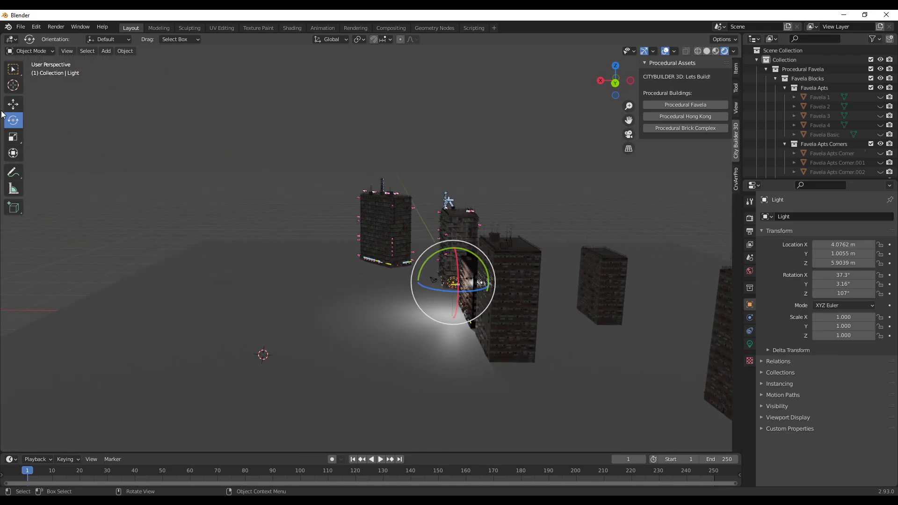
pyautogui.click(14, 106)
pyautogui.moveTo(427, 283); pyautogui.dragTo(297, 296)
pyautogui.moveTo(358, 329); pyautogui.dragTo(455, 337, button='middle')
pyautogui.moveTo(396, 256); pyautogui.dragTo(421, 165)
# - Duplicate the light and move the copy back along the X axis to above the brick complex
pyautogui.hotkey('shift', 'd')
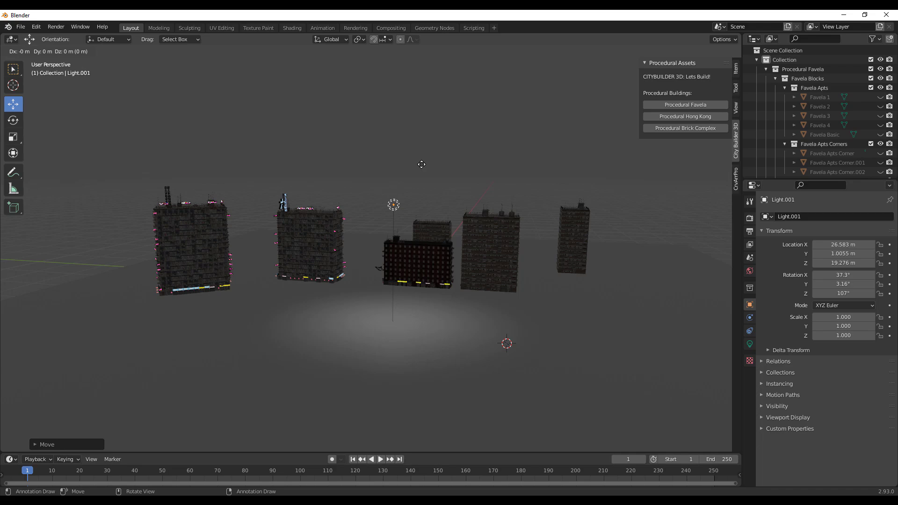
pyautogui.rightClick(421, 166)
pyautogui.moveTo(421, 166); pyautogui.dragTo(343, 229, button='middle')
pyautogui.moveTo(333, 204); pyautogui.dragTo(465, 196)
# - Lower the original light to about 6.2 m on Z and set its power to 10000 W
pyautogui.click(358, 204)
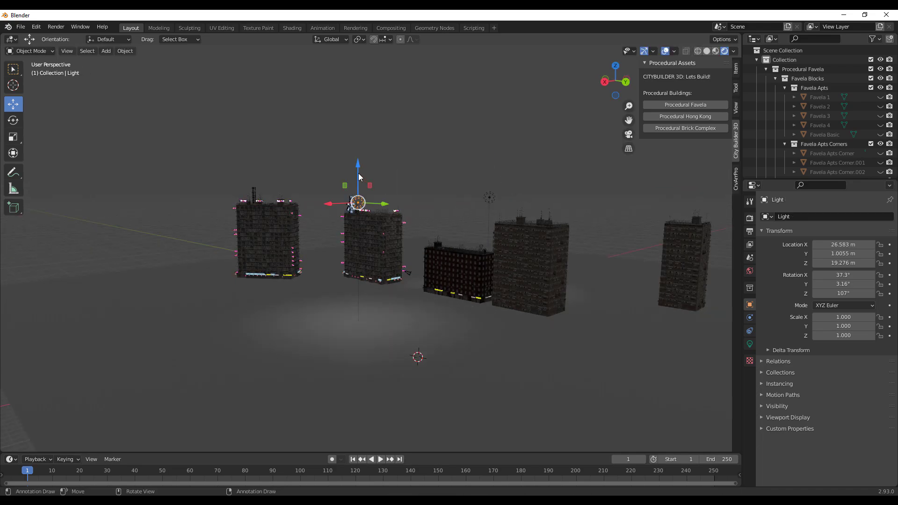
pyautogui.moveTo(360, 176); pyautogui.dragTo(360, 257)
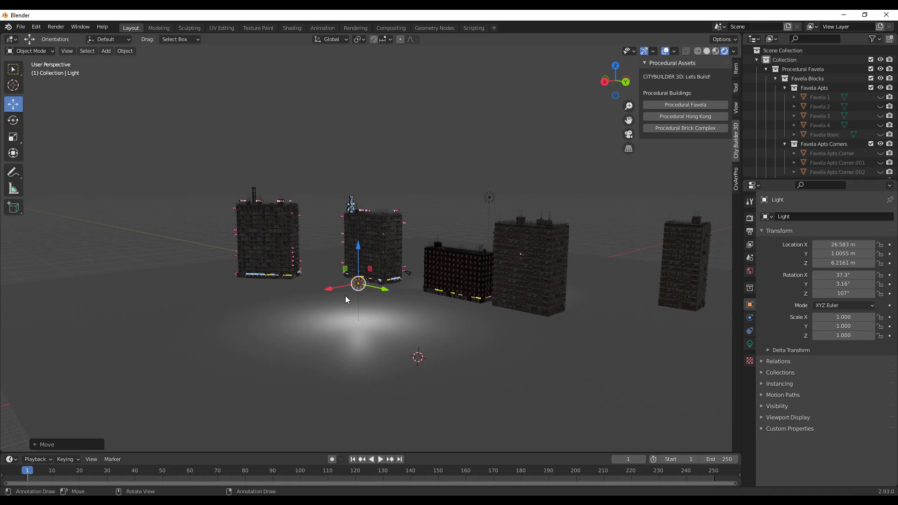
pyautogui.click(750, 344)
pyautogui.click(835, 278)
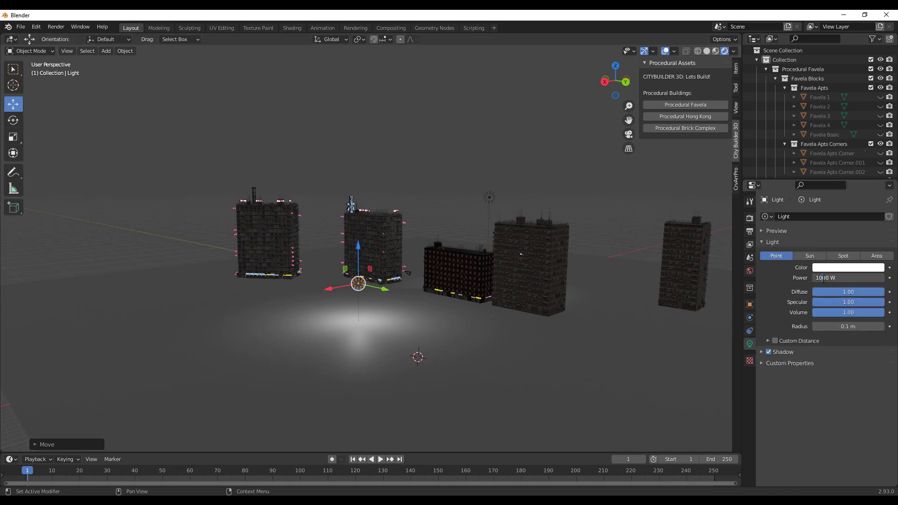
pyautogui.write('0')
pyautogui.press('Return')
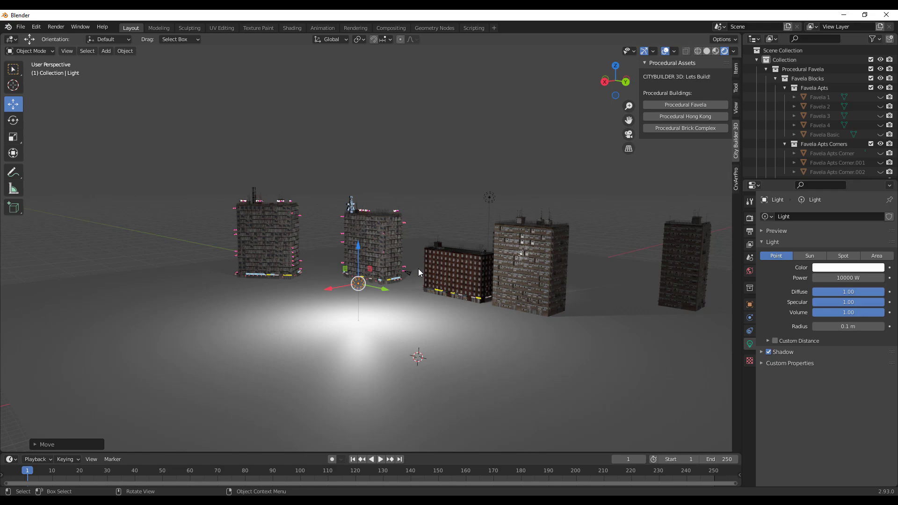
# - Raise the original light about 12.5 m and set the duplicated light's power to 10000 W
pyautogui.moveTo(358, 249); pyautogui.dragTo(358, 175)
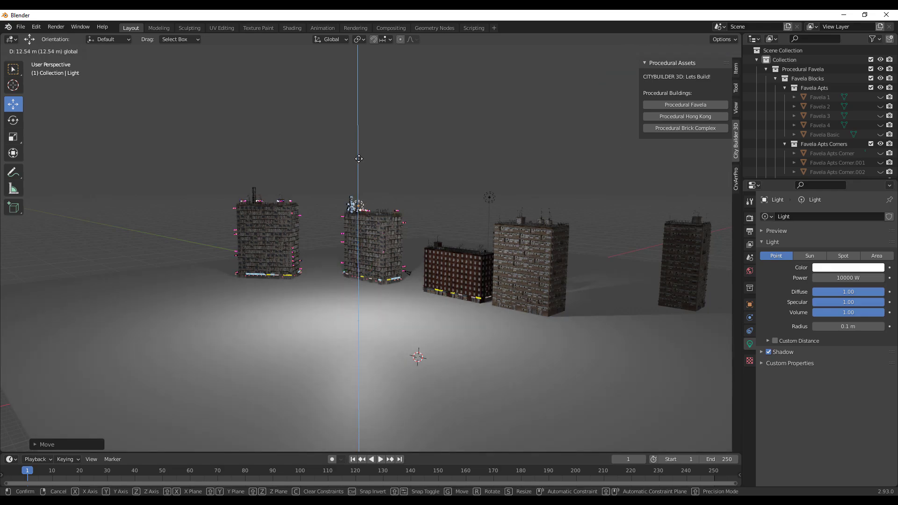
pyautogui.click(490, 198)
pyautogui.click(843, 278)
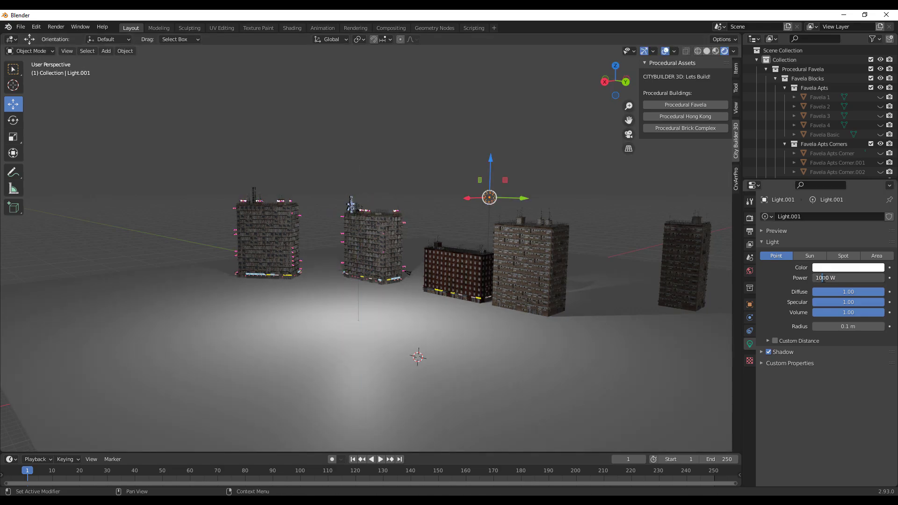
pyautogui.write('0')
pyautogui.press('Return')
# - Examine the lit brick, favela and Hong Kong buildings up close, including rooftops and facades
pyautogui.moveTo(506, 347); pyautogui.dragTo(551, 340, button='middle')
pyautogui.scroll(4, 410, 218)
pyautogui.moveTo(410, 222); pyautogui.dragTo(493, 305, button='middle')
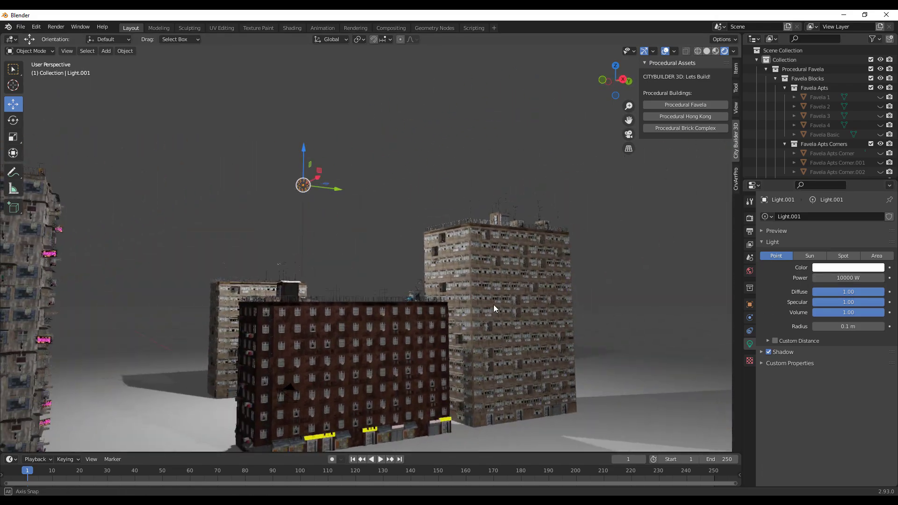
pyautogui.scroll(5, 412, 360)
pyautogui.scroll(3, 414, 357)
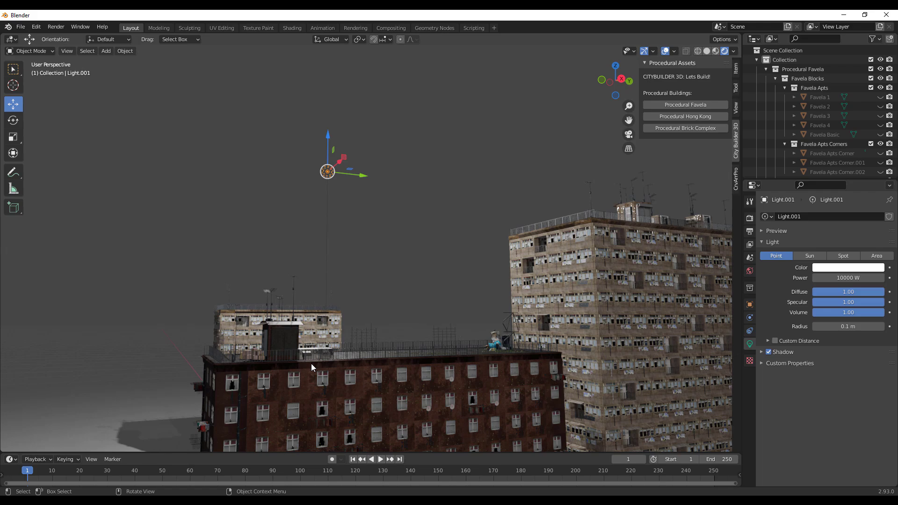
pyautogui.moveTo(339, 346)
pyautogui.mouseDown(button='middle')
pyautogui.moveTo(364, 326)
pyautogui.moveTo(315, 381)
pyautogui.moveTo(383, 358)
pyautogui.moveTo(436, 369)
pyautogui.moveTo(648, 317)
pyautogui.moveTo(330, 341)
pyautogui.mouseUp(button='middle')
pyautogui.scroll(4, 392, 358)
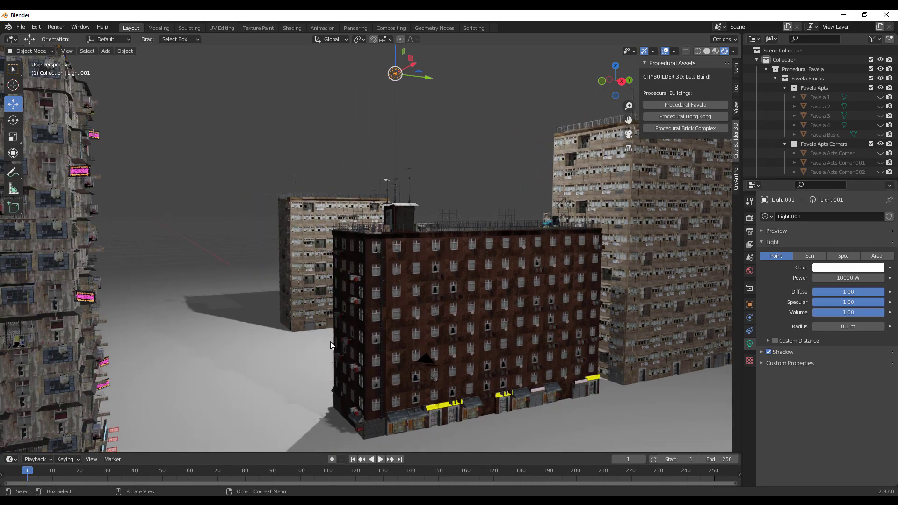
pyautogui.scroll(-3, 330, 342)
pyautogui.moveTo(409, 294); pyautogui.dragTo(374, 283, button='middle')
pyautogui.scroll(-5, 464, 304)
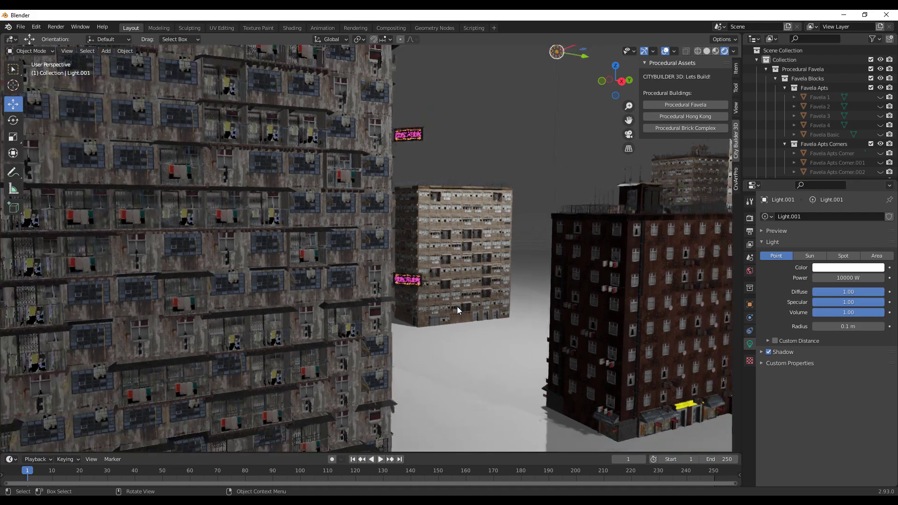
pyautogui.moveTo(456, 307); pyautogui.dragTo(355, 303, button='middle')
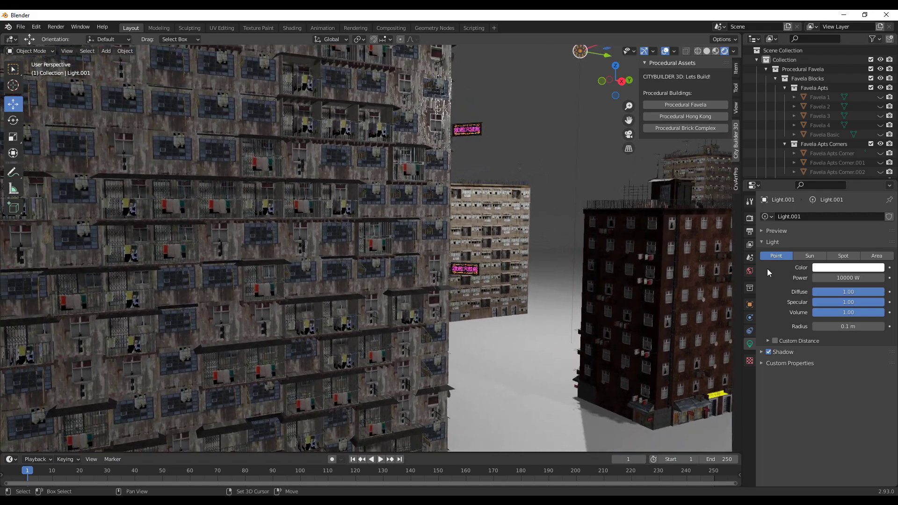
# - Set the scene's render engine to Cycles
pyautogui.click(750, 217)
pyautogui.click(840, 216)
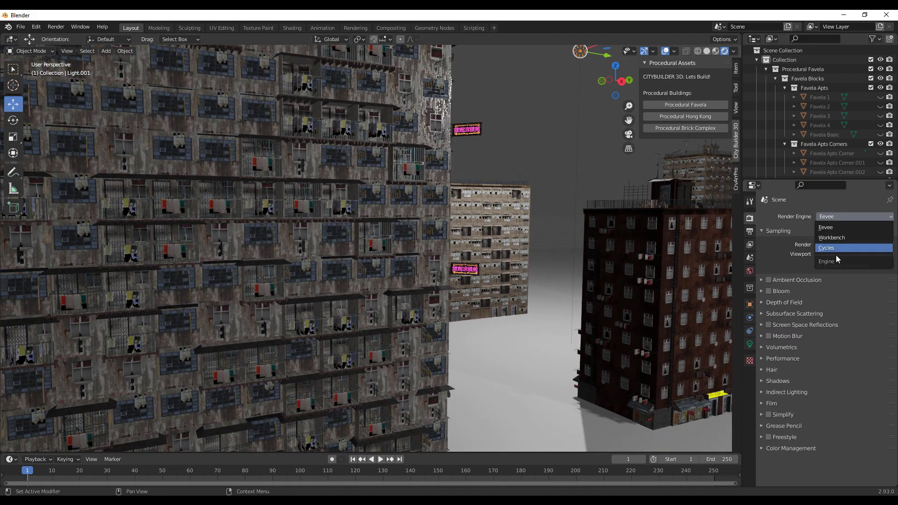
pyautogui.click(831, 249)
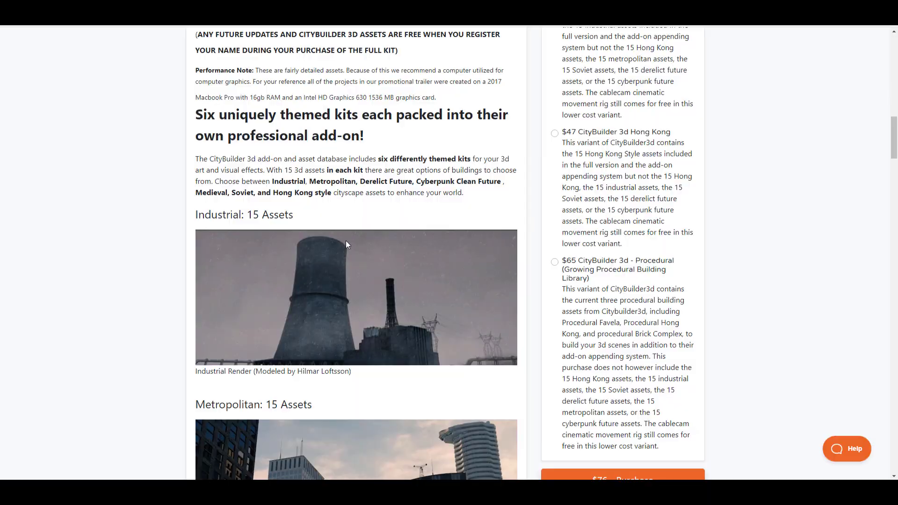
# - Review the Citybuilder 3d product page on Blender Market, covering its product versions and themed asset kits
pyautogui.scroll(-5, 478, 356)
pyautogui.scroll(4, 552, 234)
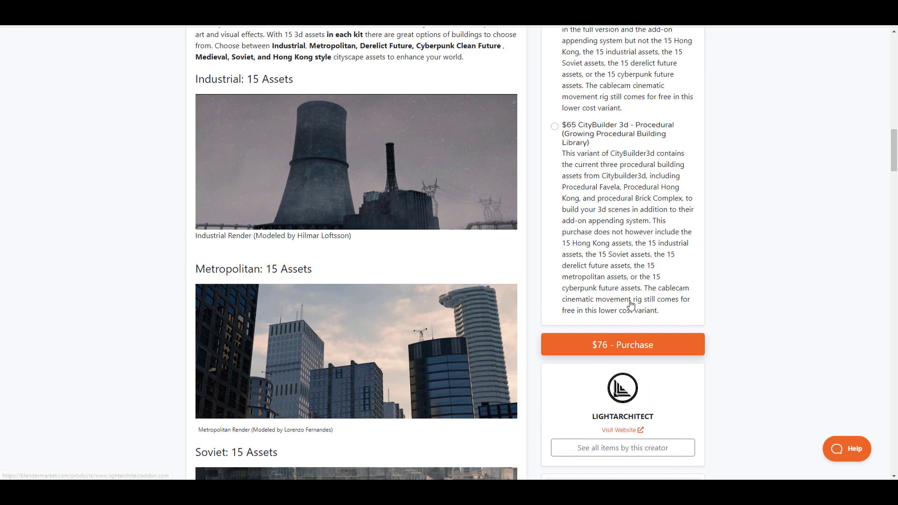
pyautogui.scroll(-1, 570, 123)
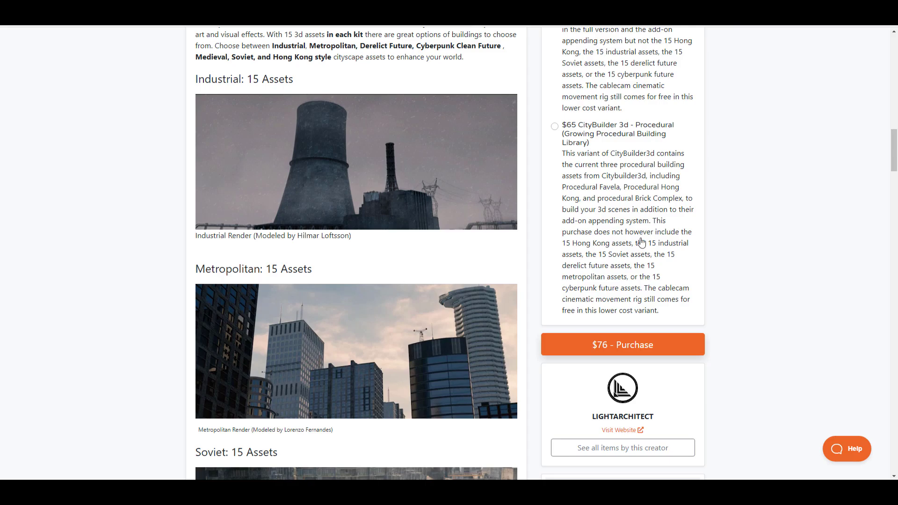
pyautogui.scroll(15, 641, 242)
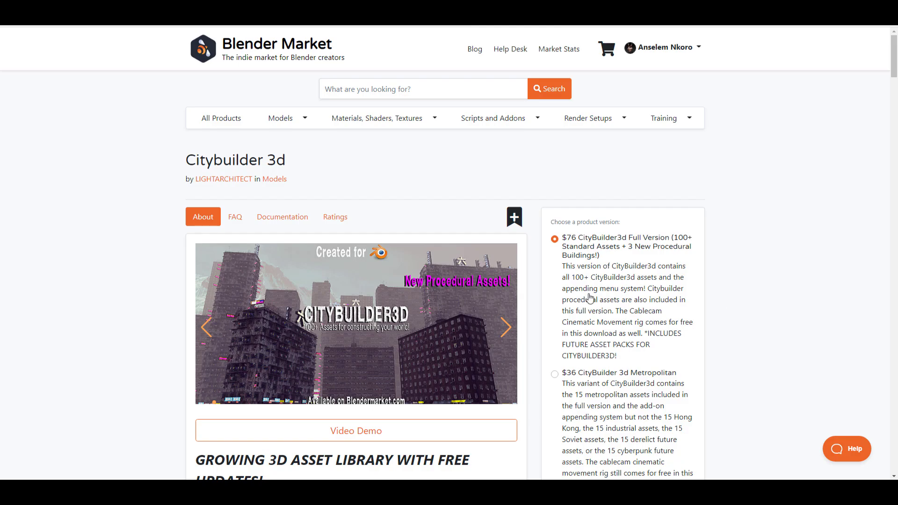
pyautogui.scroll(-5, 590, 299)
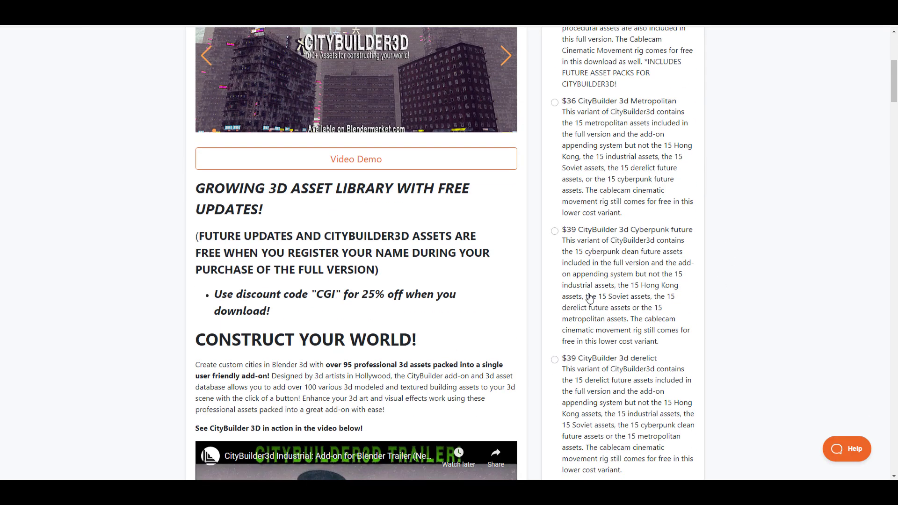
pyautogui.scroll(-2, 591, 298)
pyautogui.scroll(8, 589, 295)
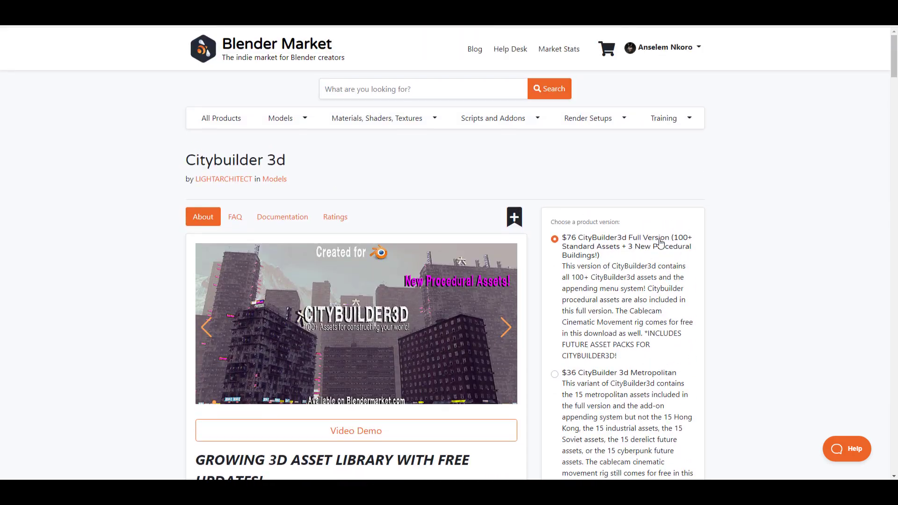
pyautogui.scroll(-3, 616, 322)
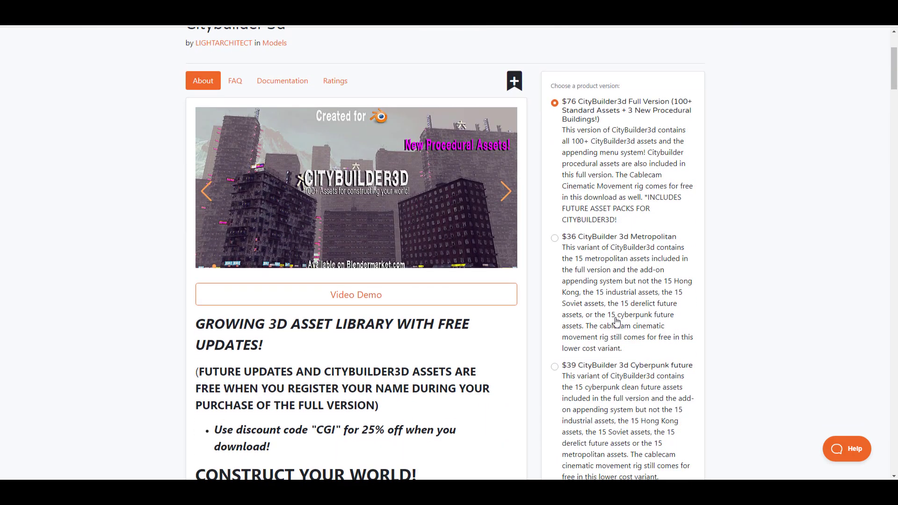
pyautogui.scroll(-4, 616, 321)
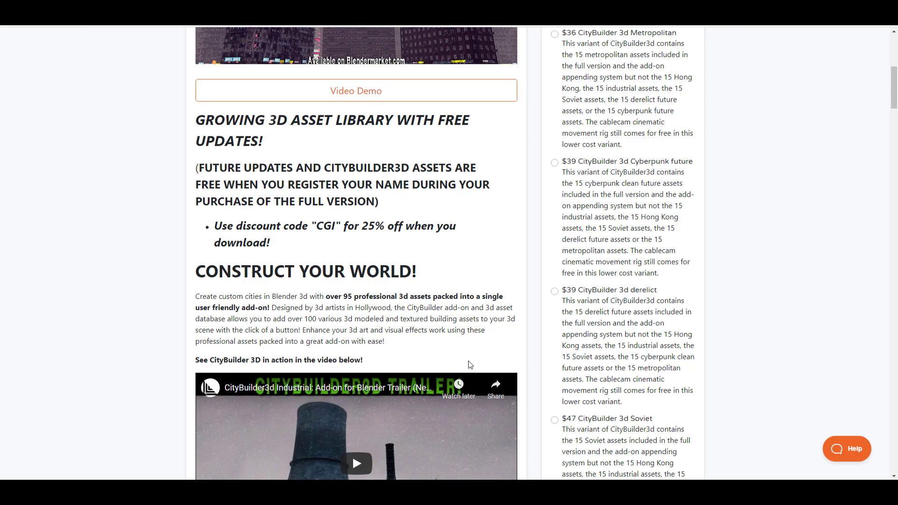
pyautogui.scroll(-20, 468, 350)
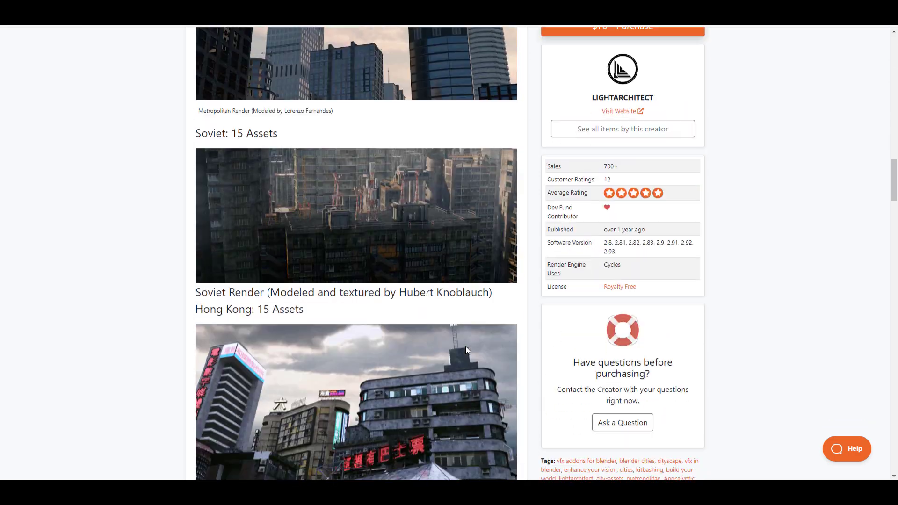
pyautogui.scroll(-4, 364, 372)
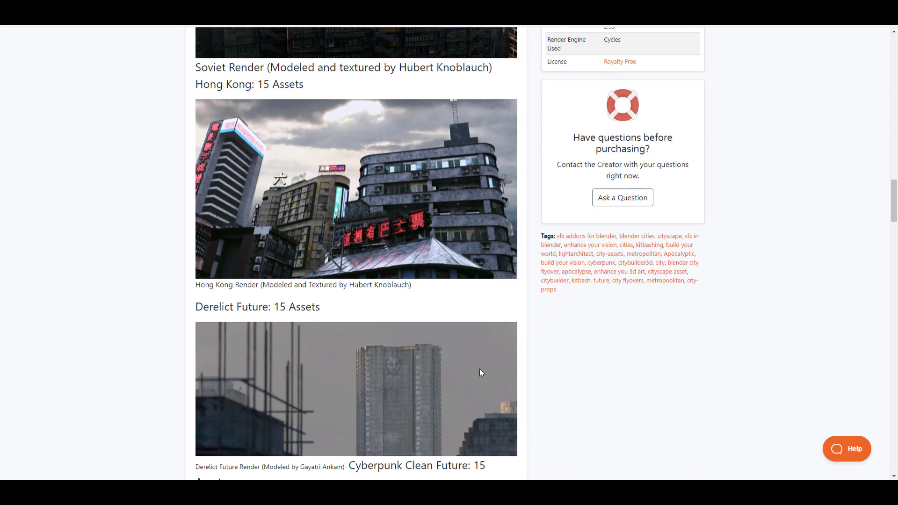
# - Review the rest of the Citybuilder 3d page, from the Derelict Future, Medieval and Procedural kits to planned updates, related add-ons and the product overview
pyautogui.scroll(-5, 480, 369)
pyautogui.scroll(-3, 481, 373)
pyautogui.scroll(3, 481, 373)
pyautogui.scroll(-6, 481, 373)
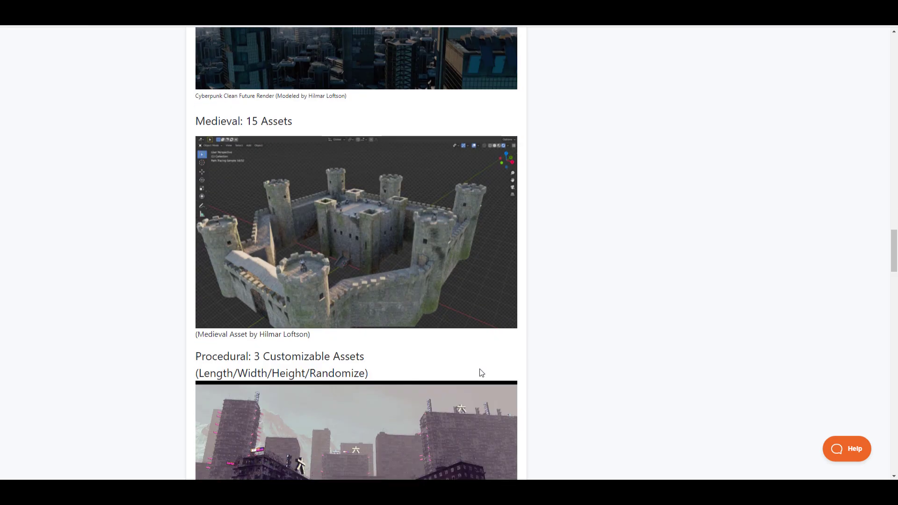
pyautogui.scroll(-20, 481, 372)
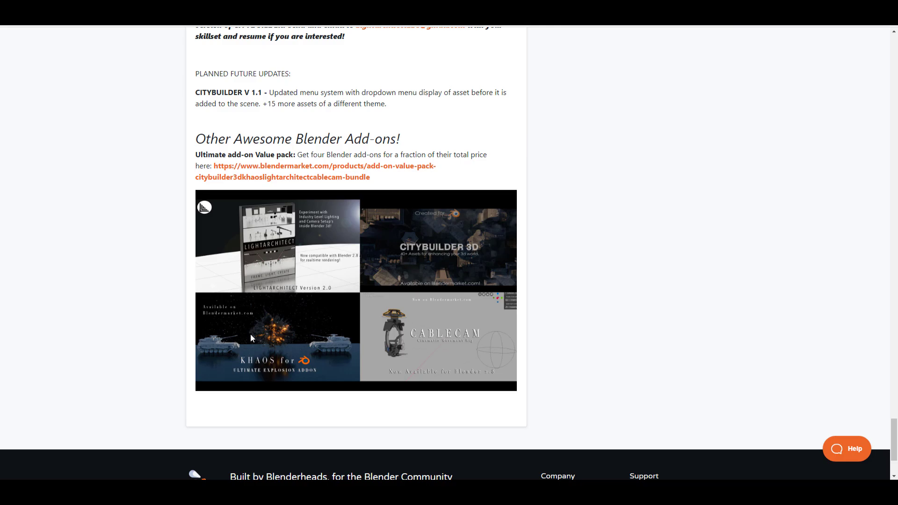
pyautogui.scroll(8, 354, 302)
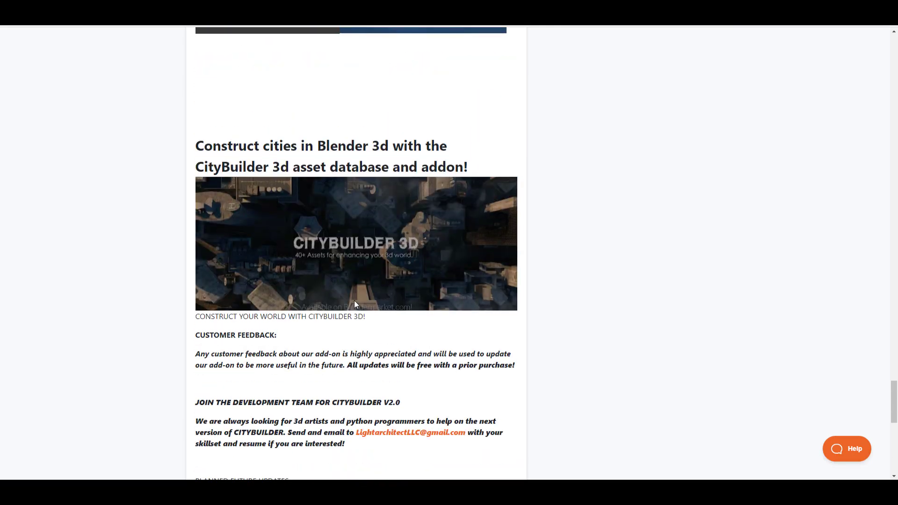
pyautogui.scroll(20, 355, 304)
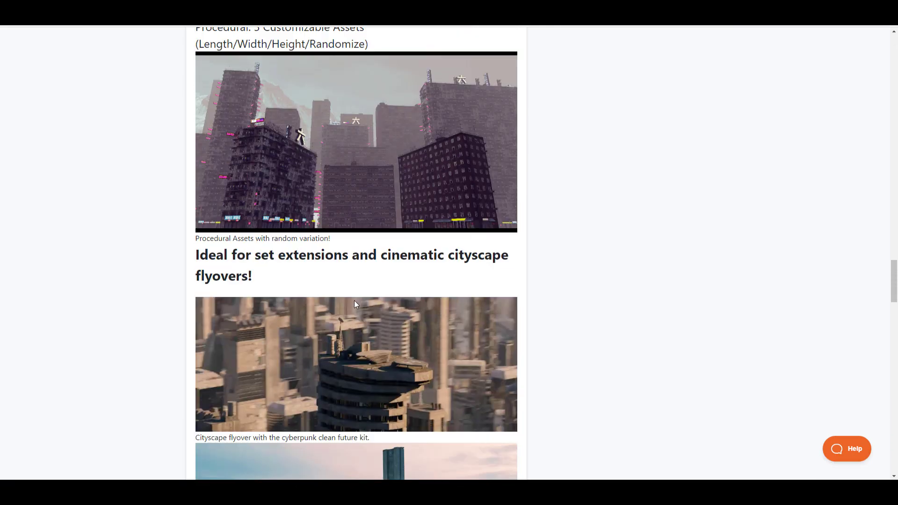
pyautogui.scroll(20, 354, 304)
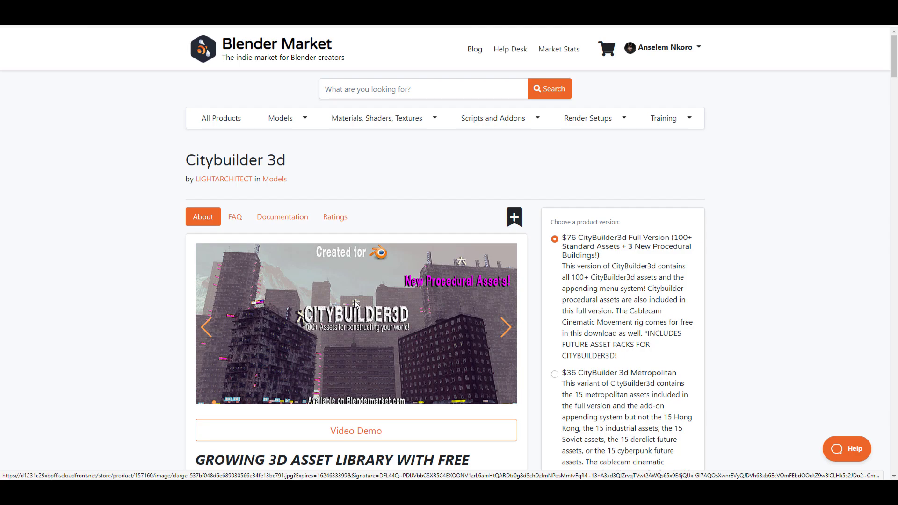
pyautogui.scroll(-3, 356, 304)
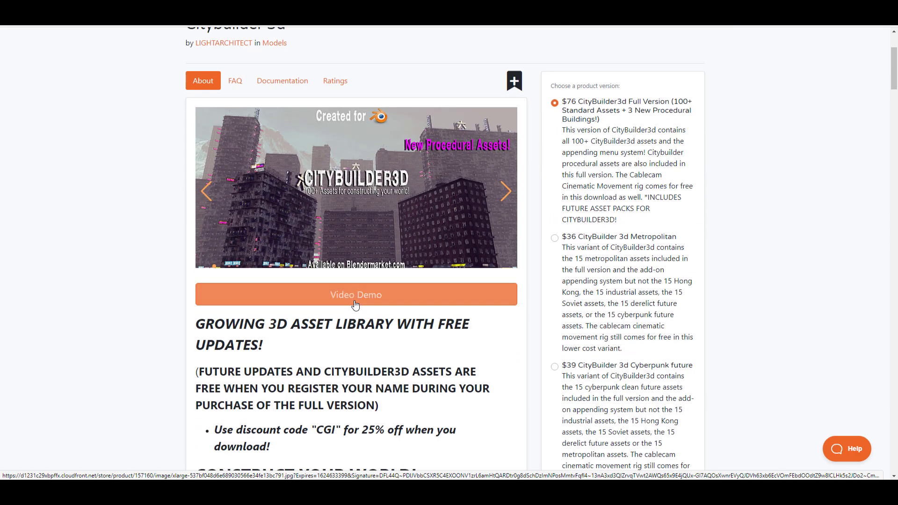
pyautogui.scroll(-6, 356, 304)
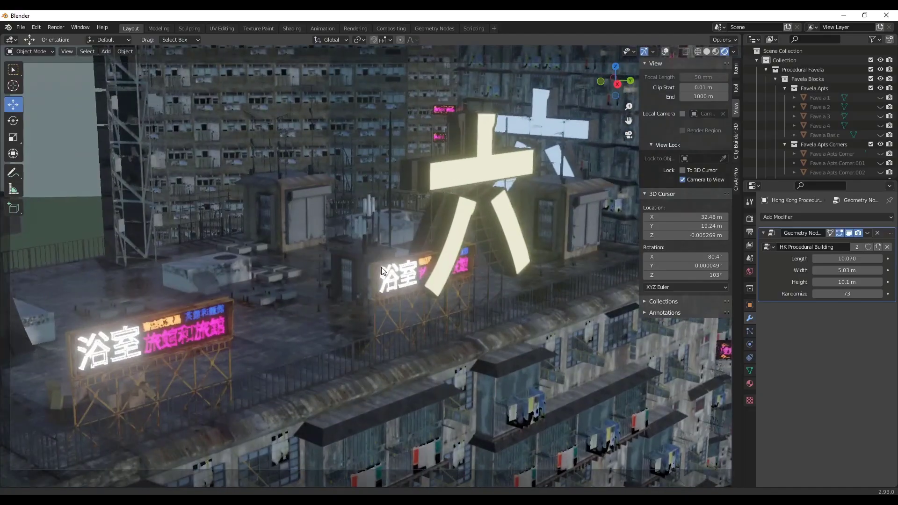
# - Switch to Blender, set the selected favela procedural building's height to 7.79 m, and inspect the neighbouring buildings from its rooftop
pyautogui.moveTo(380, 268); pyautogui.dragTo(414, 279, button='middle')
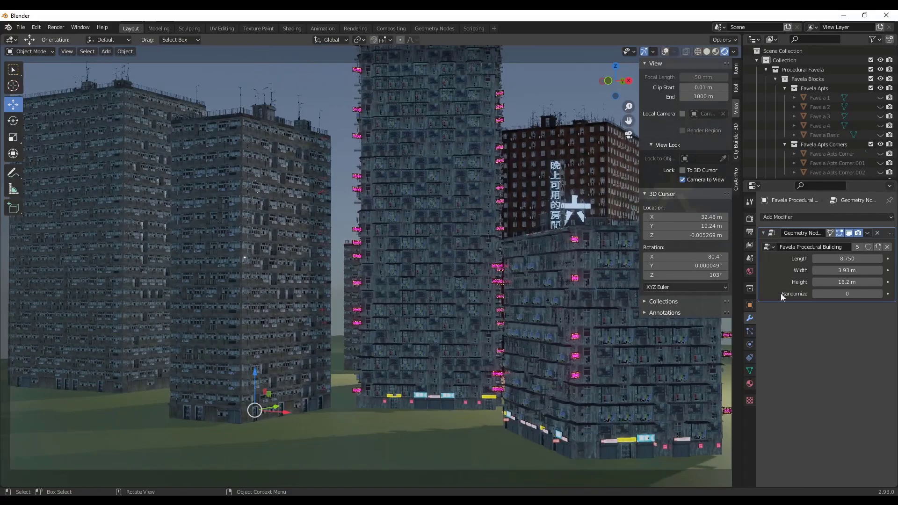
pyautogui.moveTo(860, 281); pyautogui.dragTo(811, 280)
pyautogui.moveTo(497, 291); pyautogui.dragTo(334, 359, button='middle')
pyautogui.scroll(10, 333, 358)
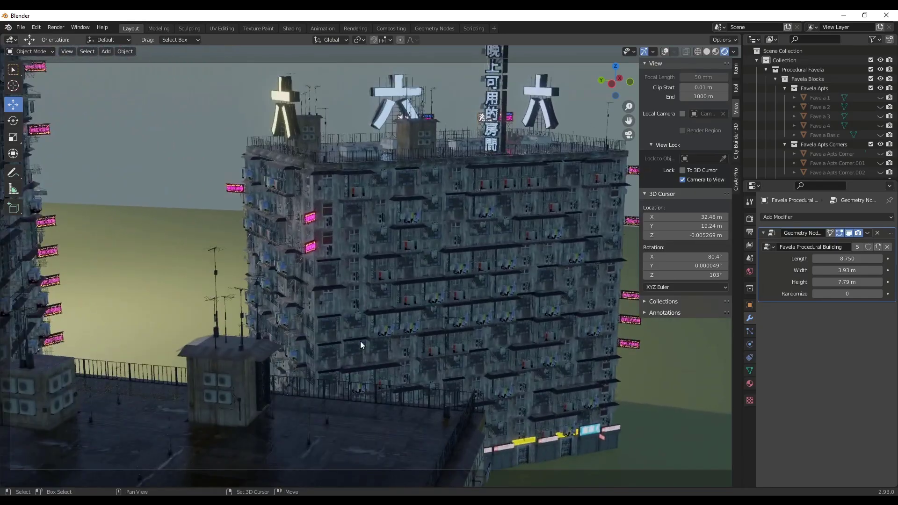